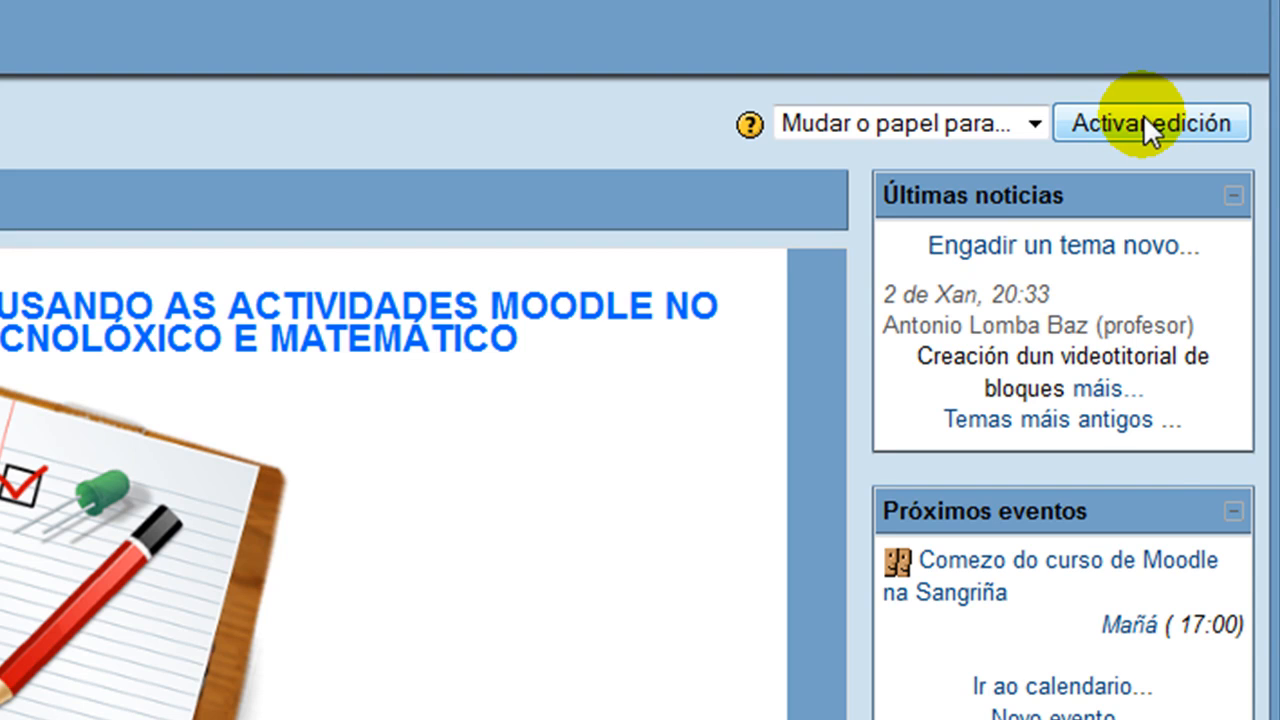
# Turn on course editing and add a new SCORM/AICC activity to topic 4.
pyautogui.click(1143, 114)
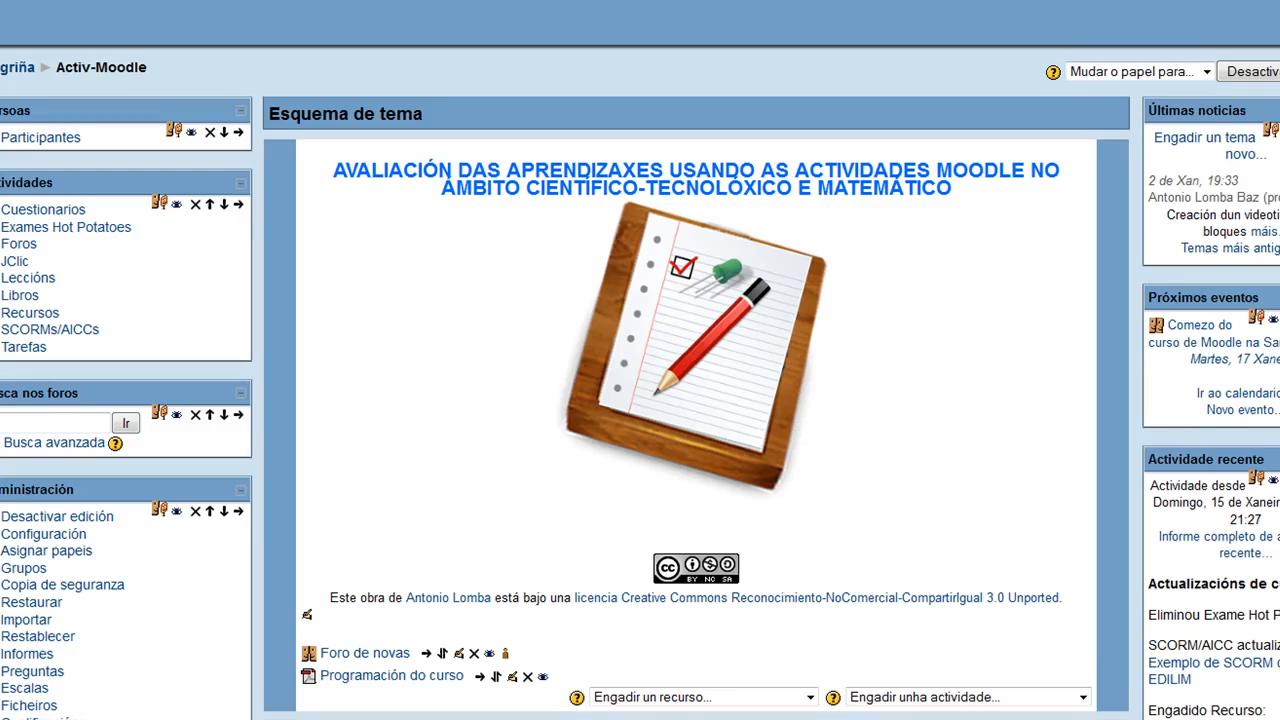
pyautogui.scroll(-5, 640, 400)
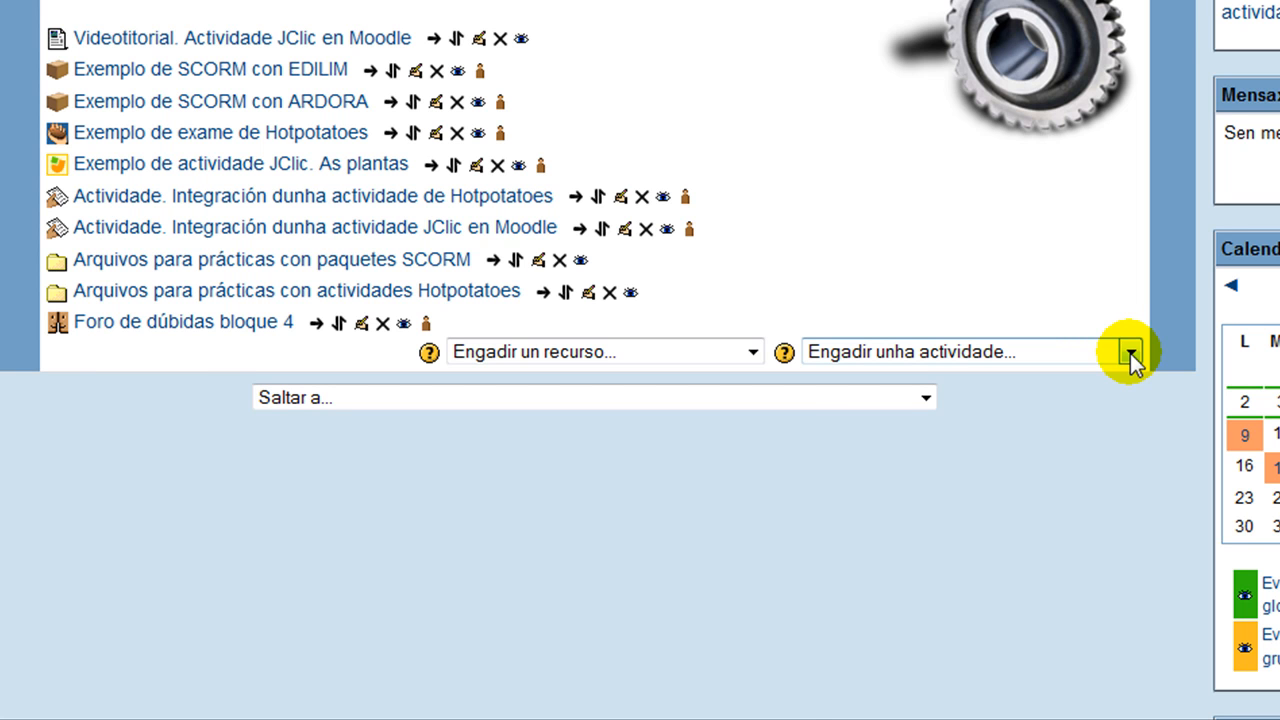
pyautogui.click(1131, 353)
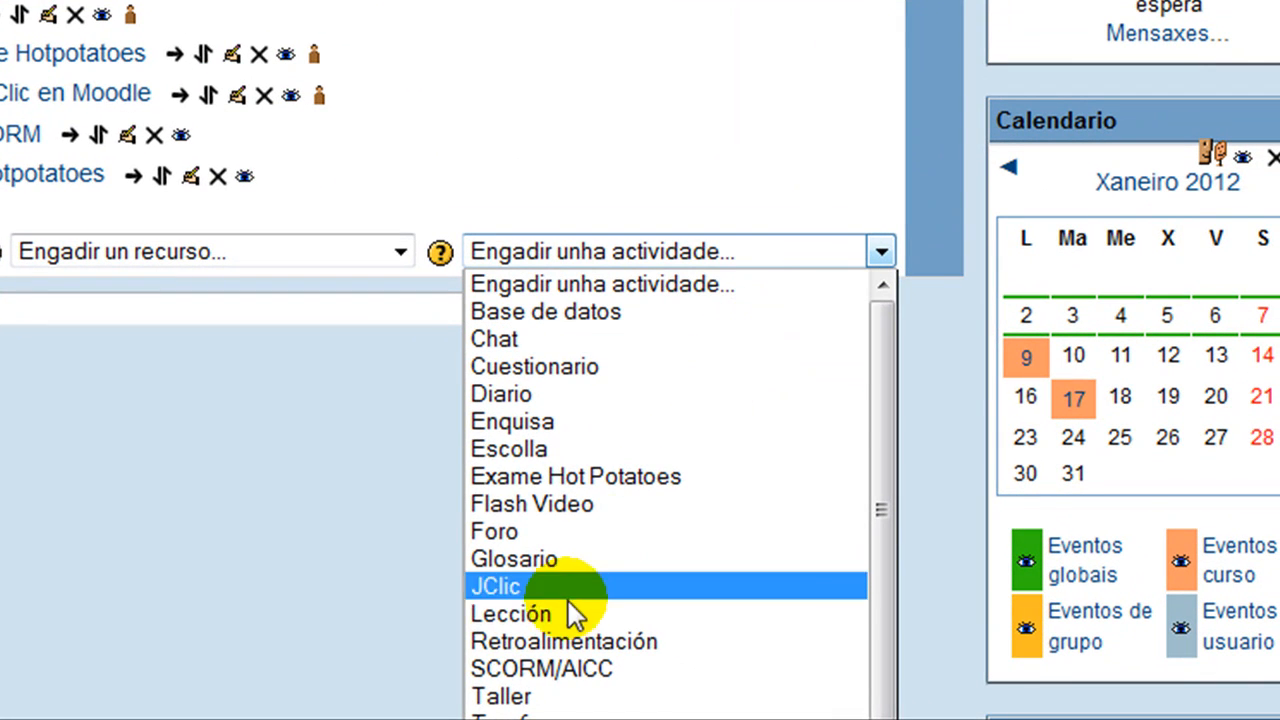
pyautogui.click(551, 670)
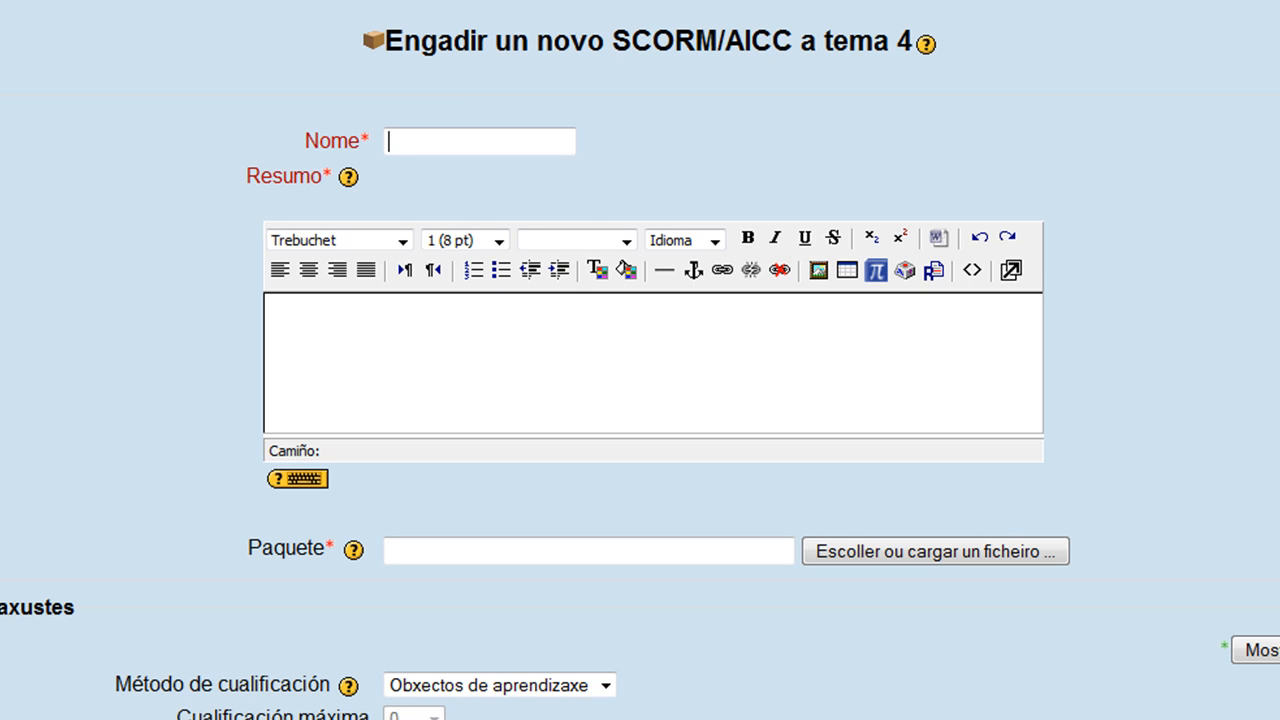
# Name the new activity "Exemplo de actividade SCORM con Ardora".
pyautogui.write('eXEMP')
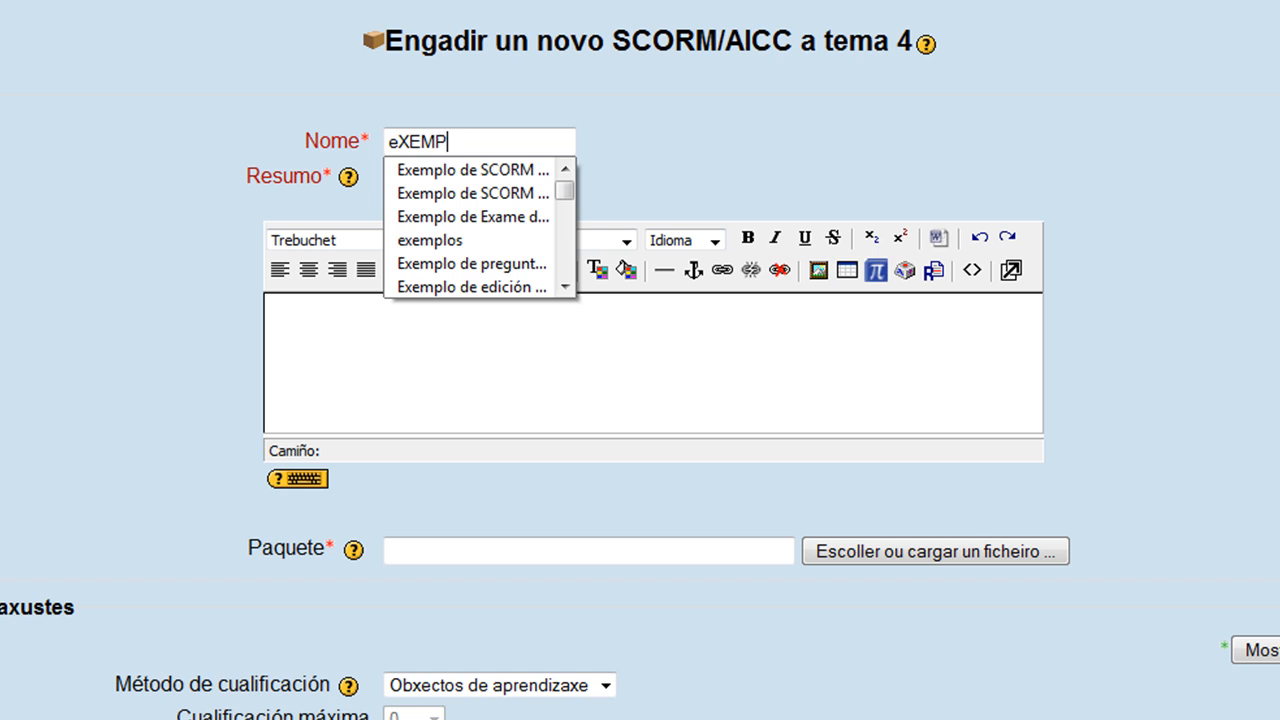
pyautogui.press('BackSpace')
pyautogui.press('BackSpace')
pyautogui.press('BackSpace')
pyautogui.press('BackSpace')
pyautogui.press('BackSpace')
pyautogui.write('Exemplo d')
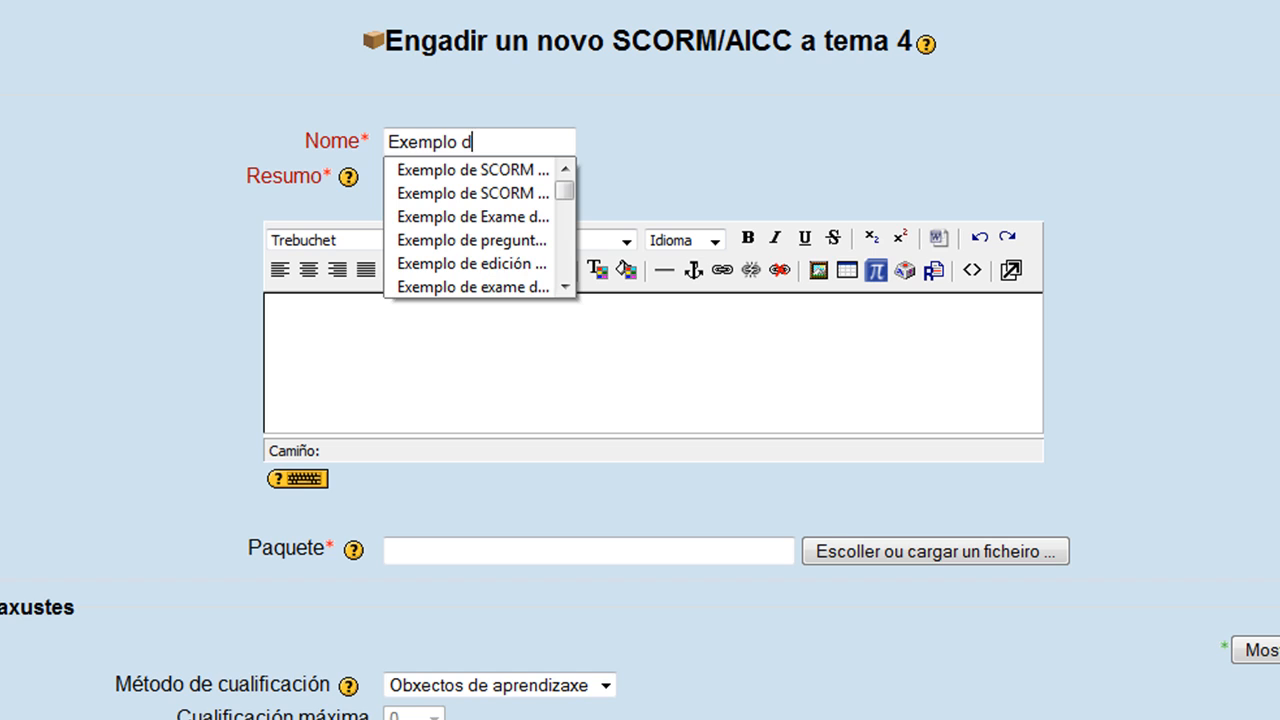
pyautogui.write('e acti')
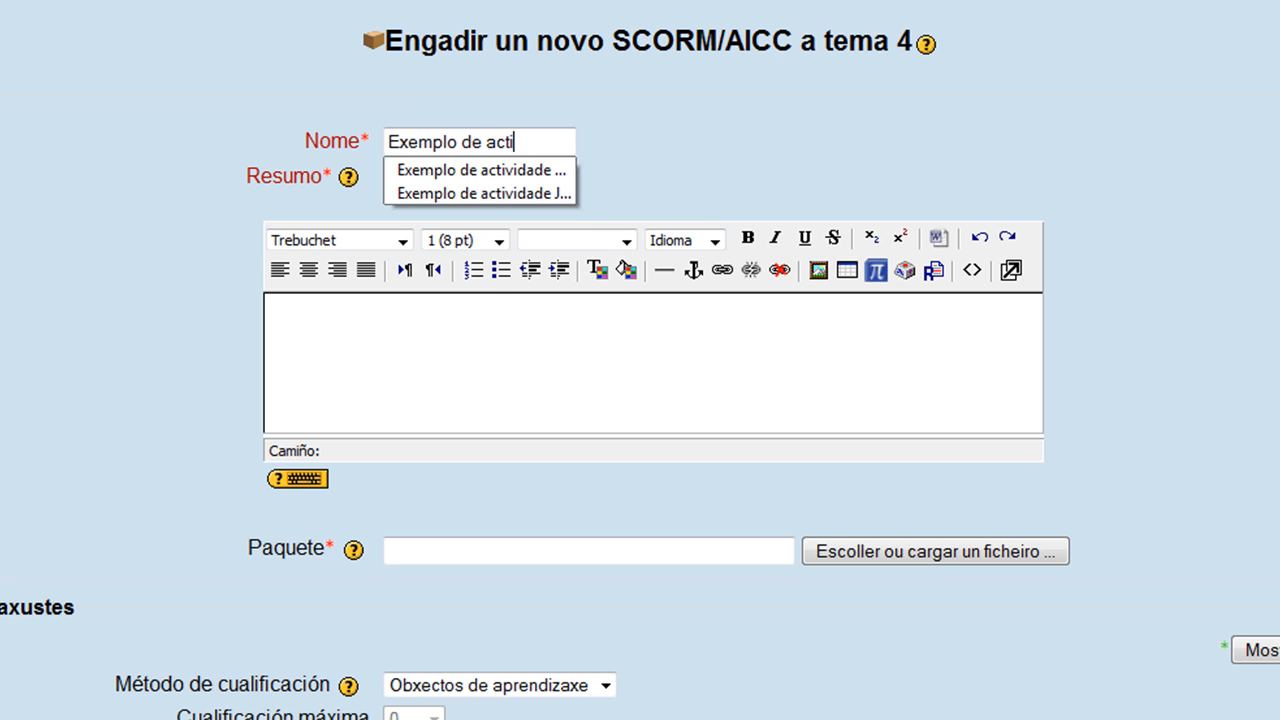
pyautogui.write('vidade SCORM con Ar')
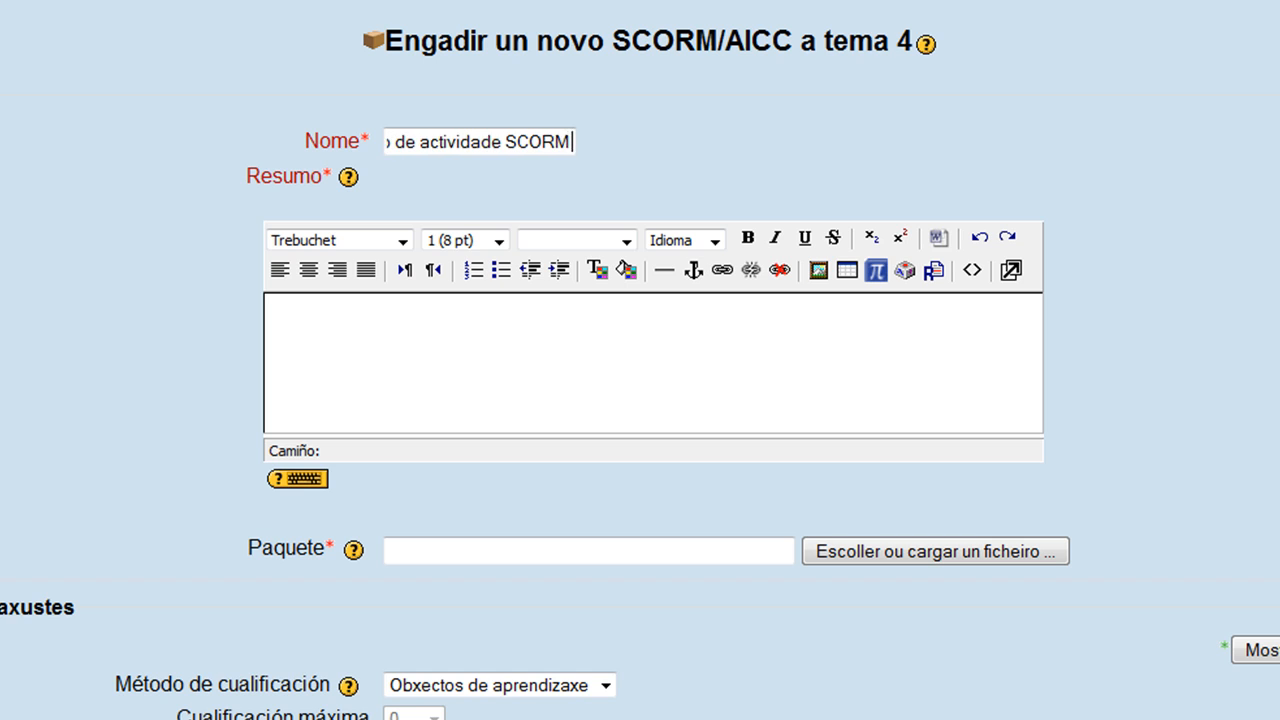
pyautogui.write('dora')
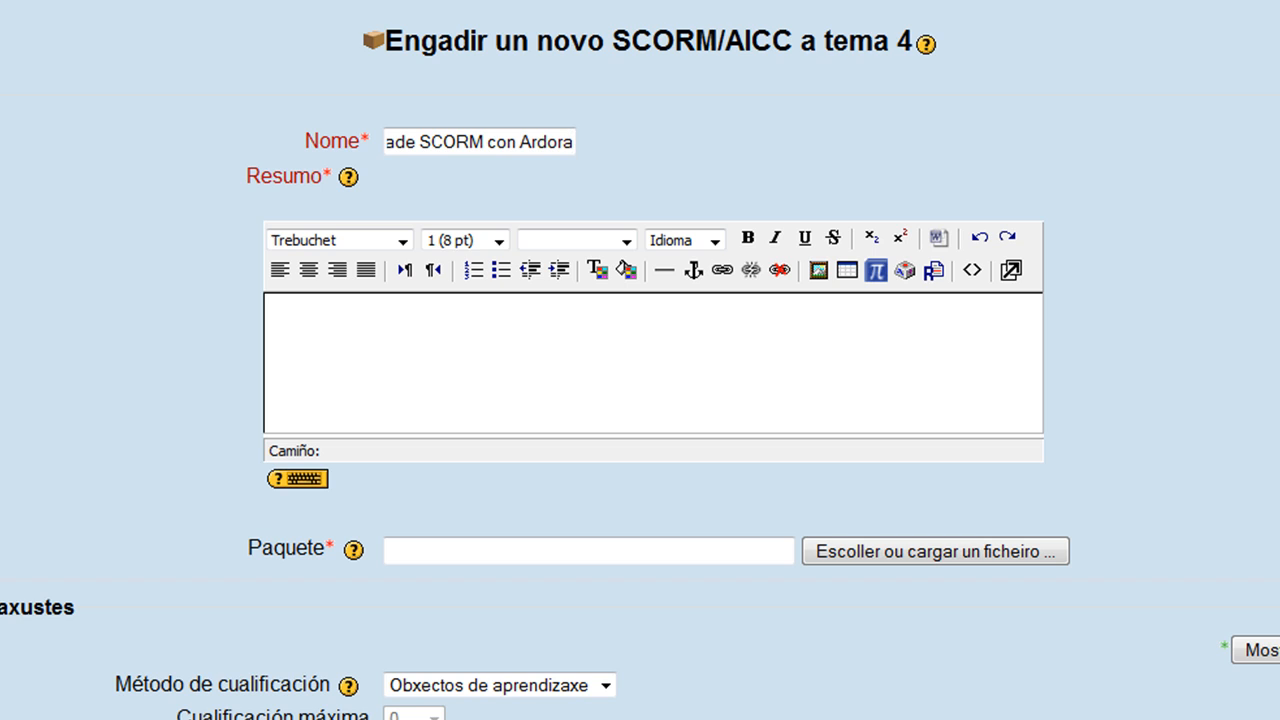
# Enter the summary "Esta actividade está elaborada e empaquetada co programa de elaboración de contidos educativos ARDORA.".
pyautogui.click(619, 356)
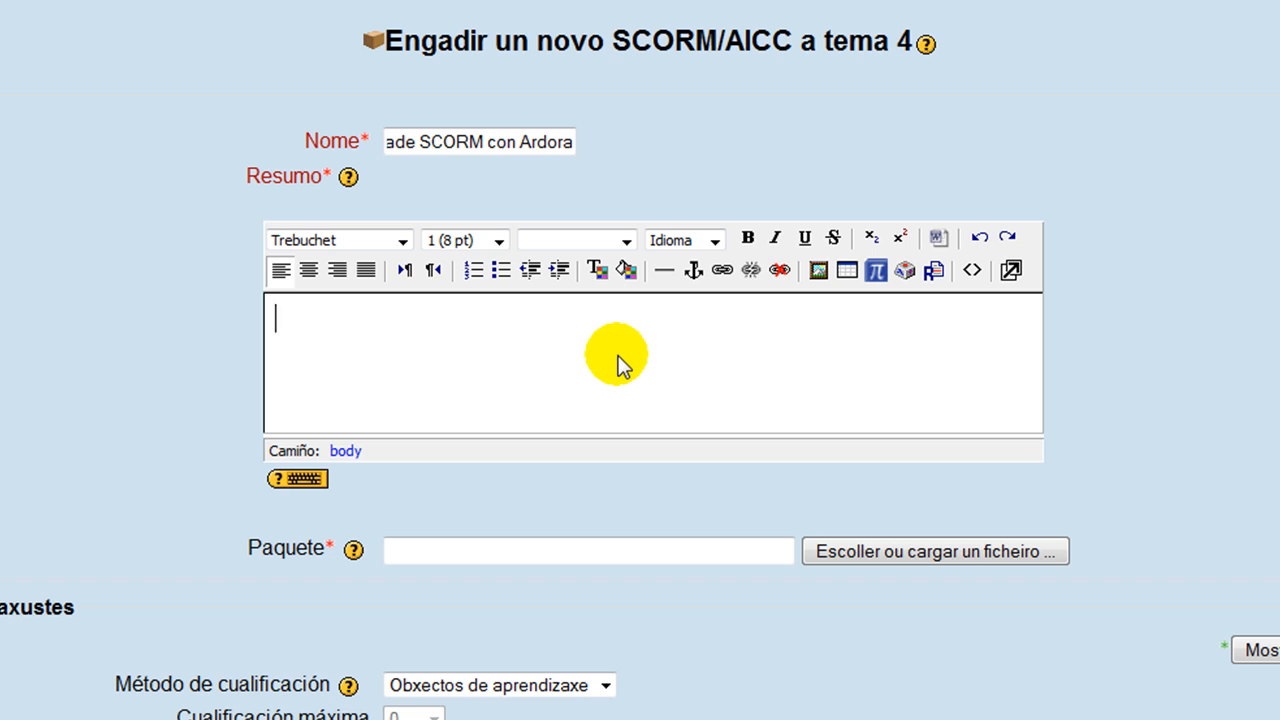
pyautogui.write('Esta actividade')
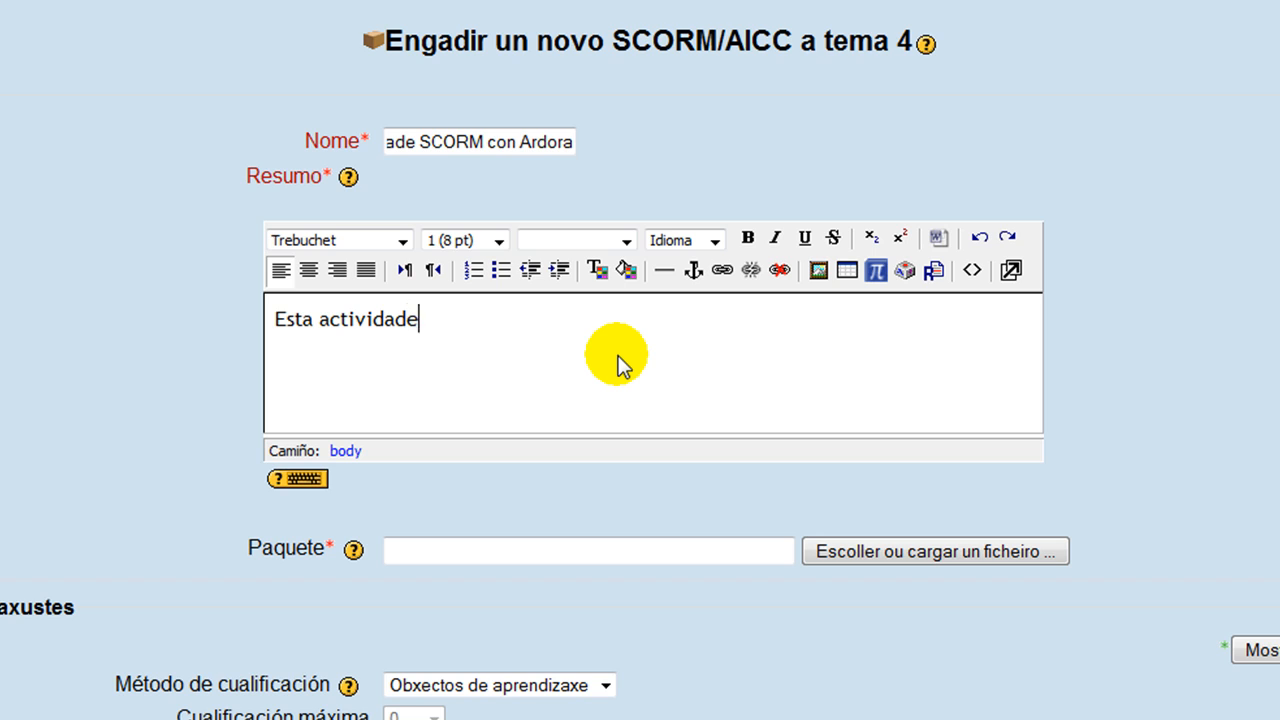
pyautogui.write(' está elaborada ')
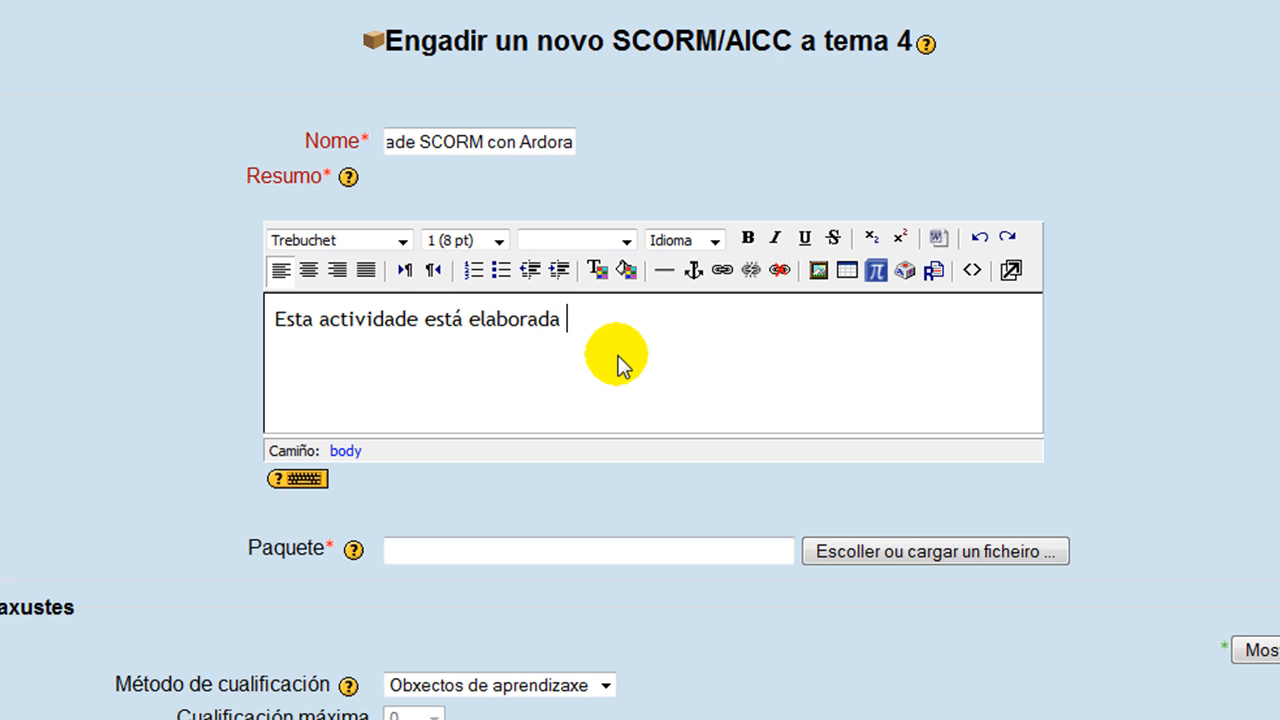
pyautogui.write('e empaqueta')
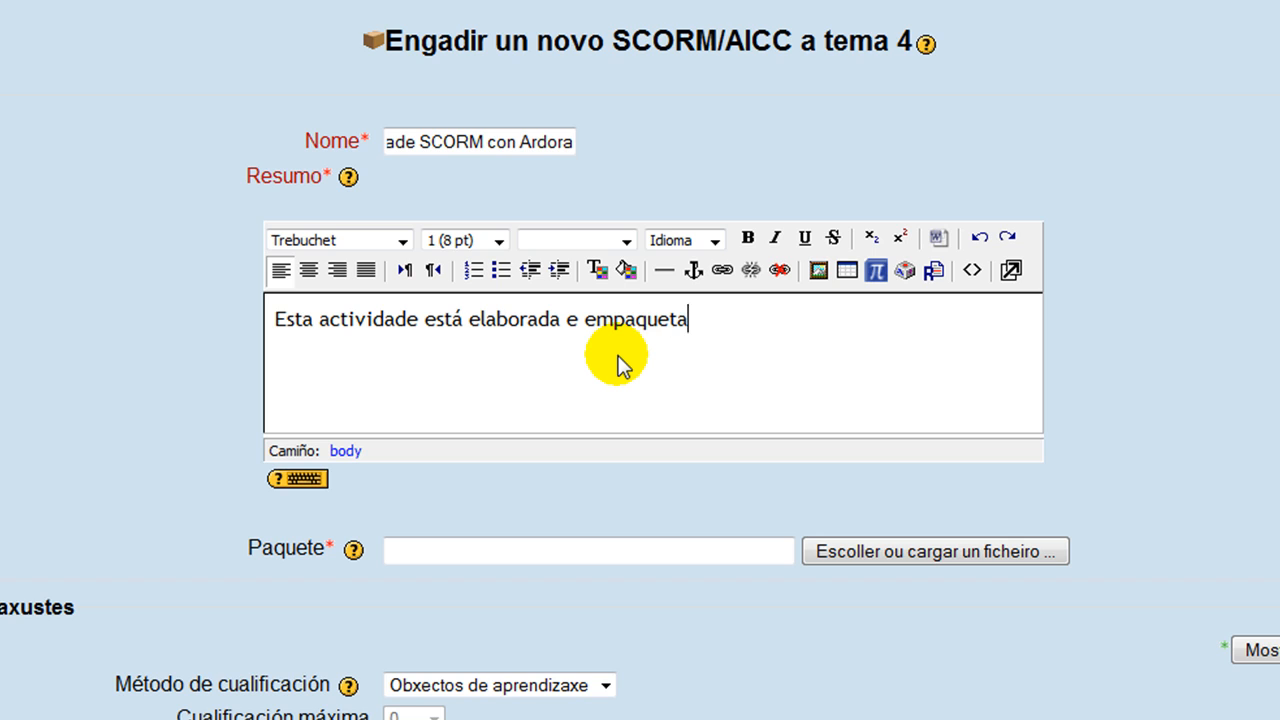
pyautogui.write('da co programa ')
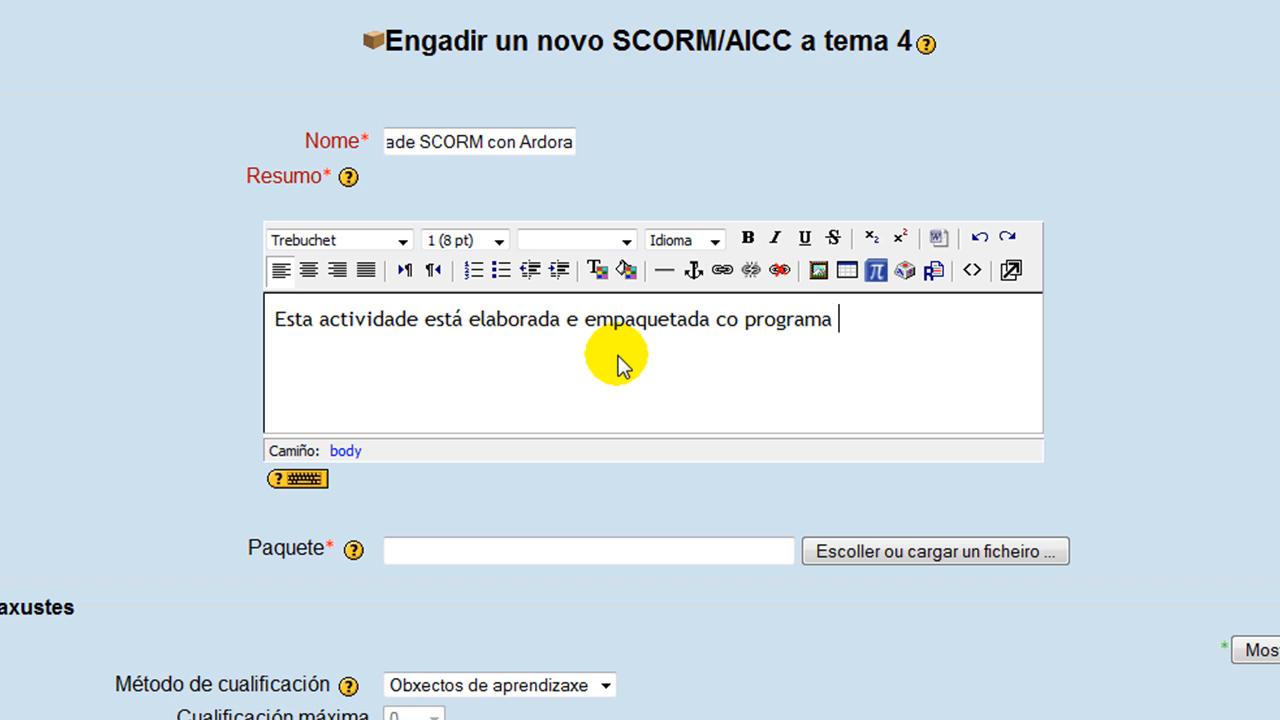
pyautogui.write('de elaboración de')
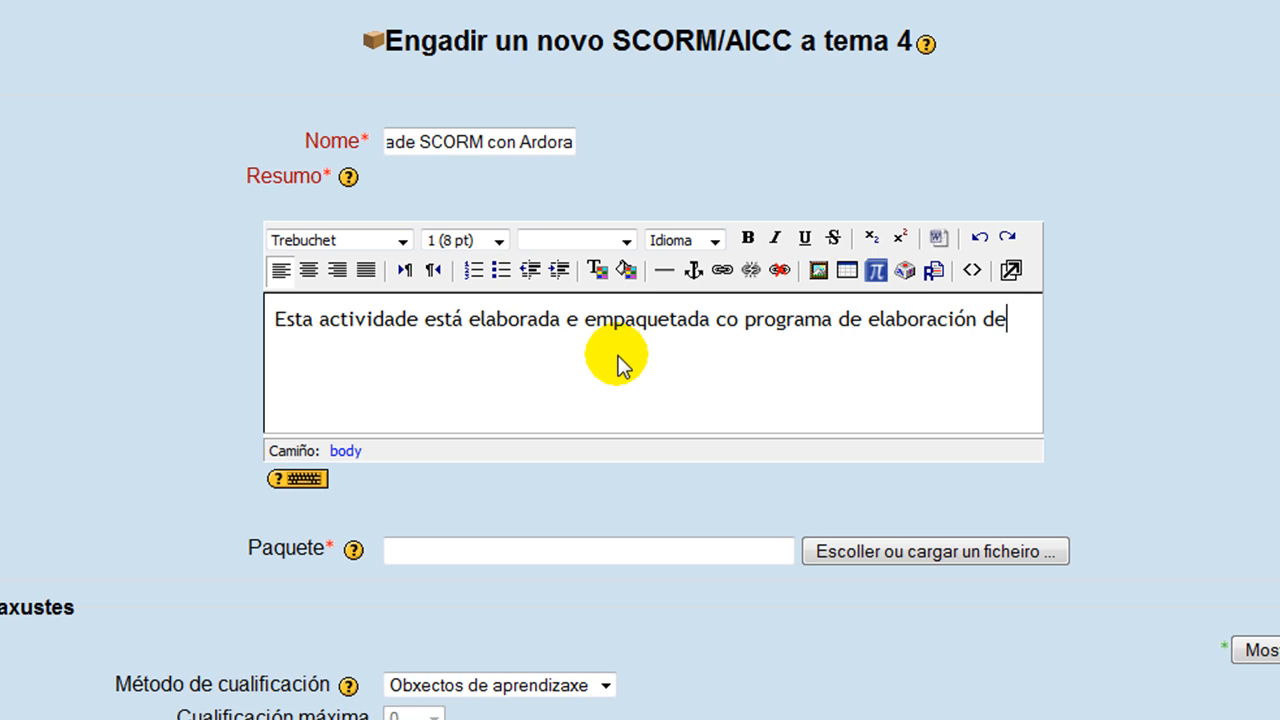
pyautogui.write(' contidos edu')
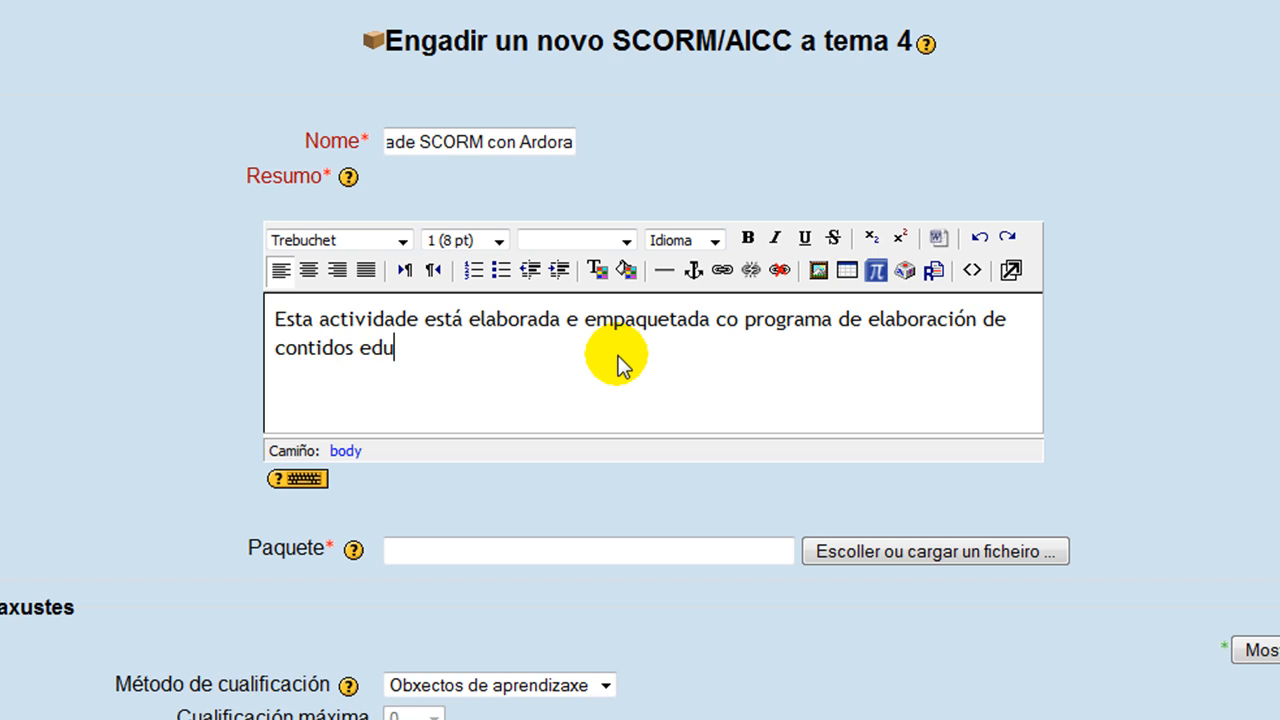
pyautogui.write('cativos ARDOR')
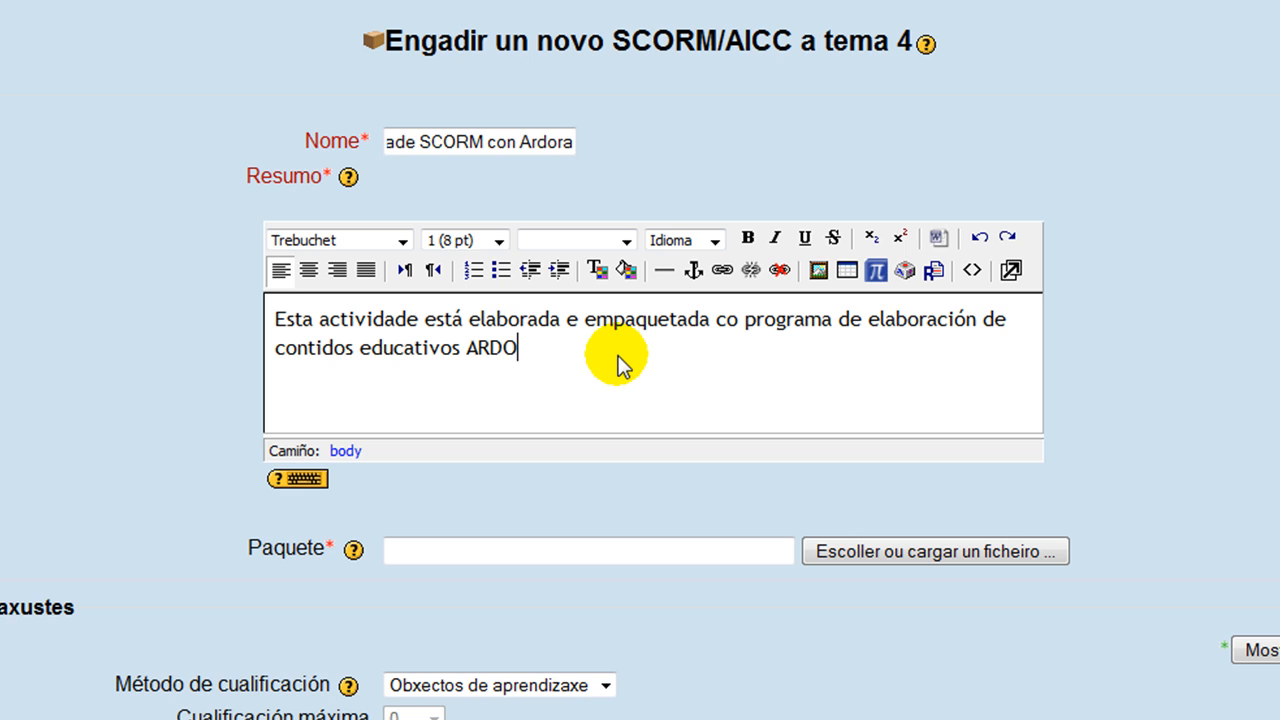
pyautogui.write('A.')
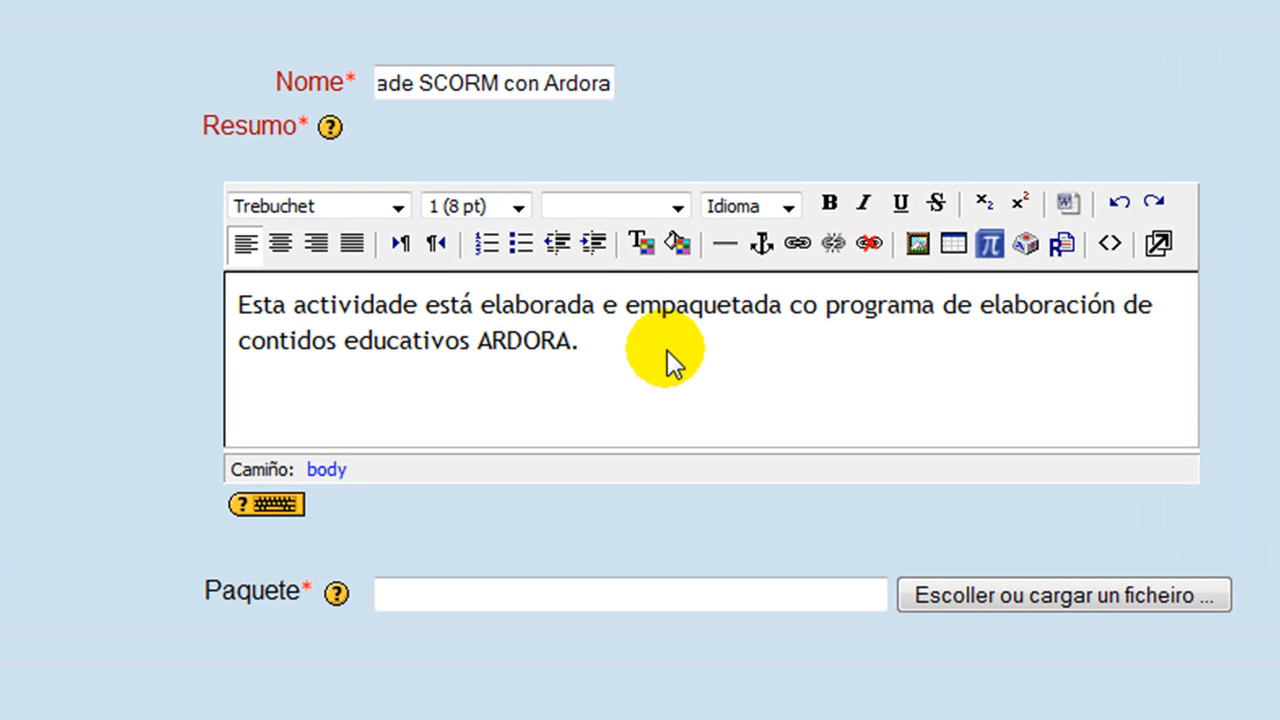
# Review the full text of the activity's name from beginning to end.
pyautogui.click(568, 83)
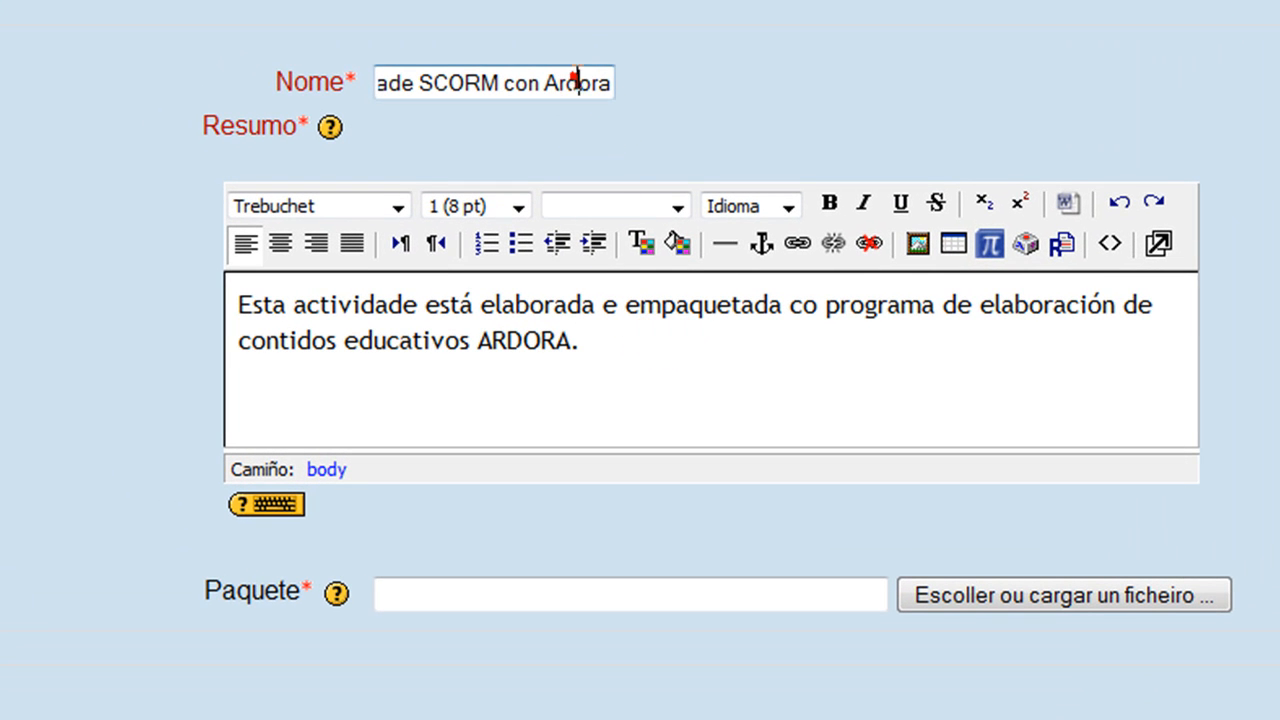
pyautogui.press('Left')
pyautogui.press('Left')
pyautogui.press('Left')
pyautogui.press('Left')
pyautogui.press('Left')
pyautogui.press('Left')
pyautogui.press('Left')
pyautogui.press('Left')
pyautogui.press('Left')
pyautogui.press('Left')
pyautogui.press('Left')
pyautogui.press('Left')
pyautogui.press('Left')
pyautogui.press('Left')
pyautogui.press('Left')
pyautogui.press('Left')
pyautogui.press('Left')
pyautogui.press('Left')
pyautogui.press('Left')
pyautogui.press('Left')
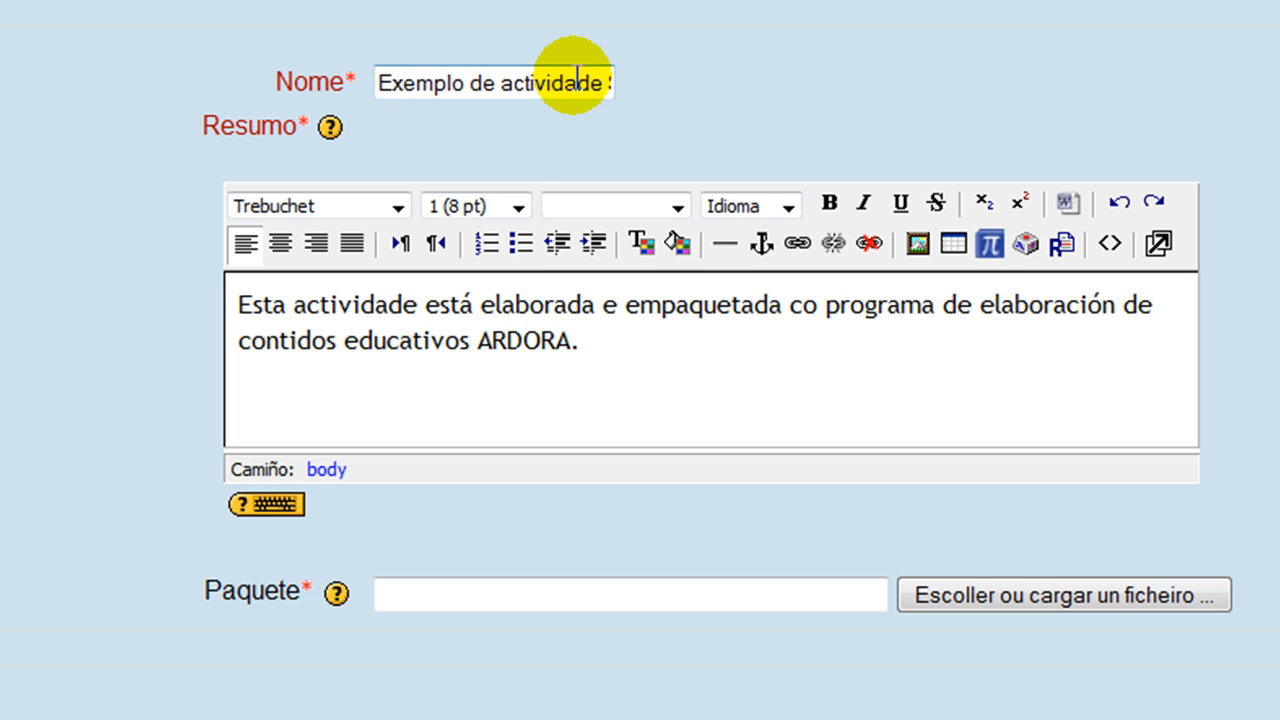
pyautogui.press('Right')
pyautogui.press('Right')
pyautogui.press('Right')
pyautogui.press('Right')
pyautogui.press('Right')
pyautogui.press('Right')
pyautogui.press('Right')
pyautogui.press('Right')
pyautogui.press('Right')
pyautogui.press('Right')
pyautogui.press('Right')
pyautogui.press('Right')
pyautogui.press('Right')
pyautogui.press('Right')
pyautogui.press('Right')
pyautogui.press('Right')
pyautogui.press('Right')
pyautogui.press('Right')
pyautogui.press('Right')
pyautogui.press('Right')
pyautogui.press('Right')
pyautogui.press('Right')
pyautogui.press('Right')
pyautogui.press('Right')
pyautogui.press('Right')
pyautogui.press('Right')
pyautogui.press('Right')
pyautogui.press('Right')
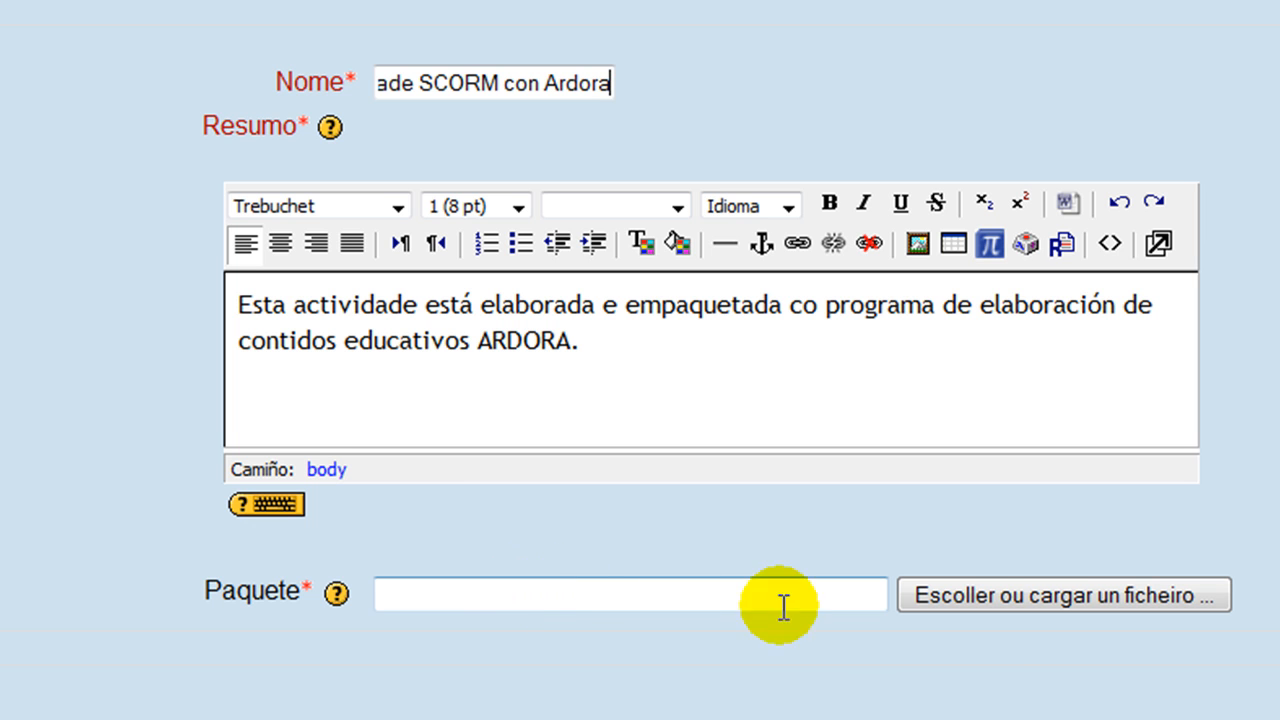
# Choose completa_neumatica.zip from the actividades_scorm folder as the activity's package.
pyautogui.click(1034, 598)
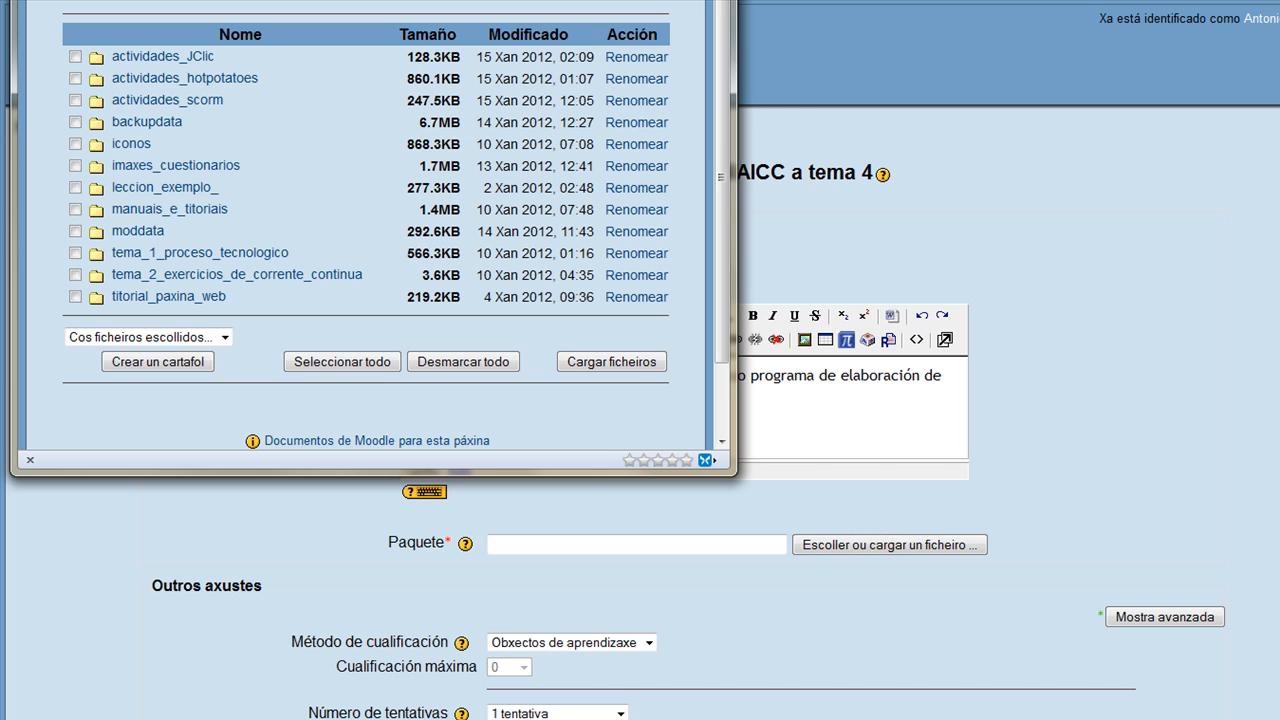
pyautogui.moveTo(495, 0); pyautogui.dragTo(843, 142)
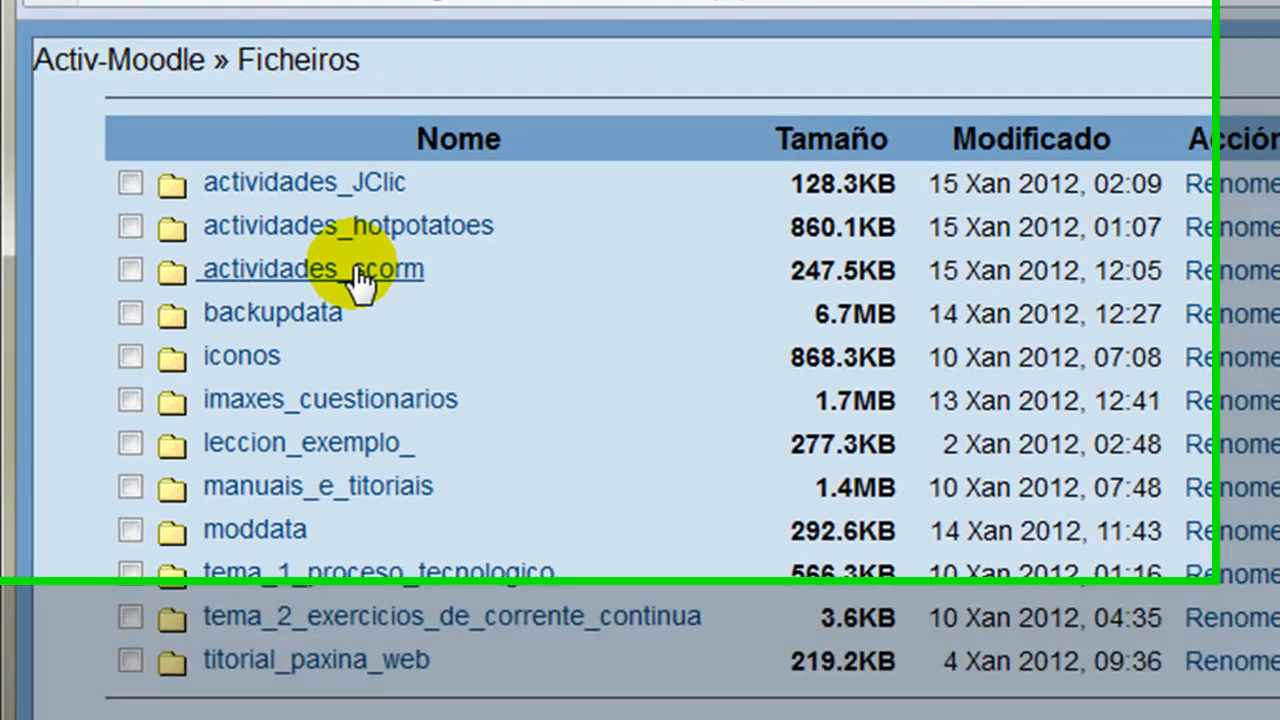
pyautogui.click(337, 170)
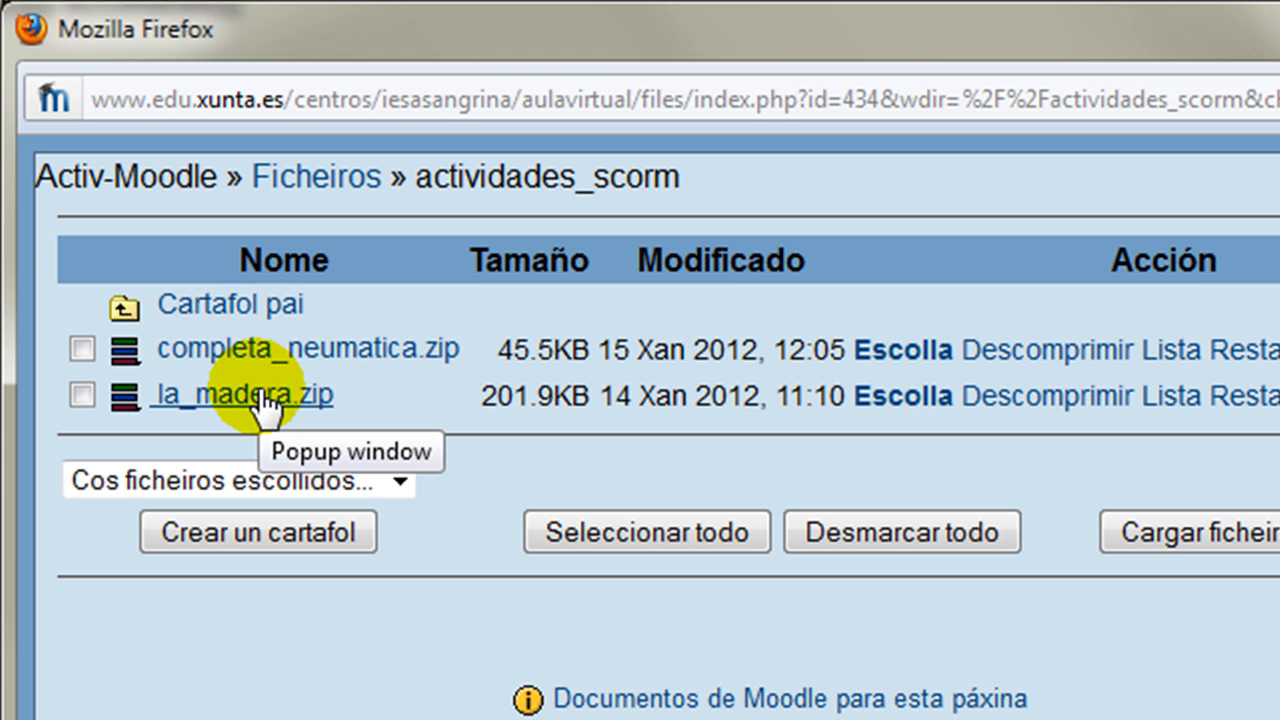
pyautogui.click(903, 350)
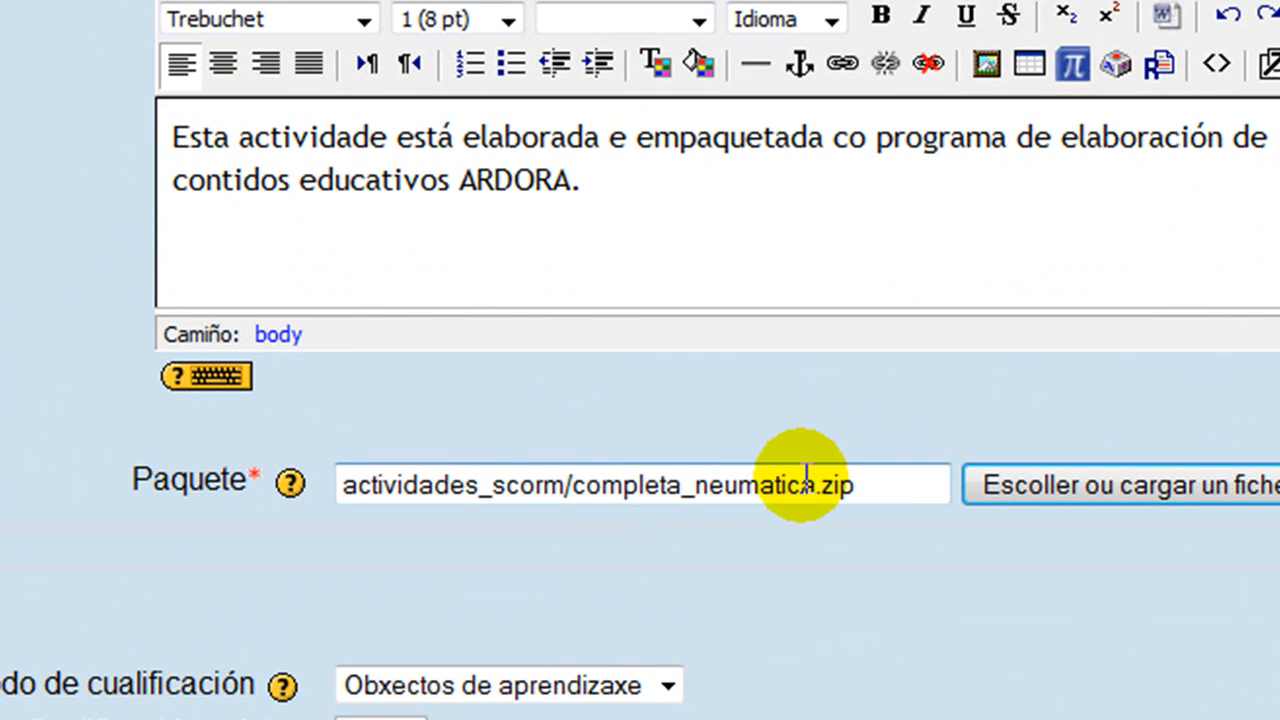
# Set the grading method to Cualificación media with a maximum grade of 10.
pyautogui.scroll(-5, 805, 478)
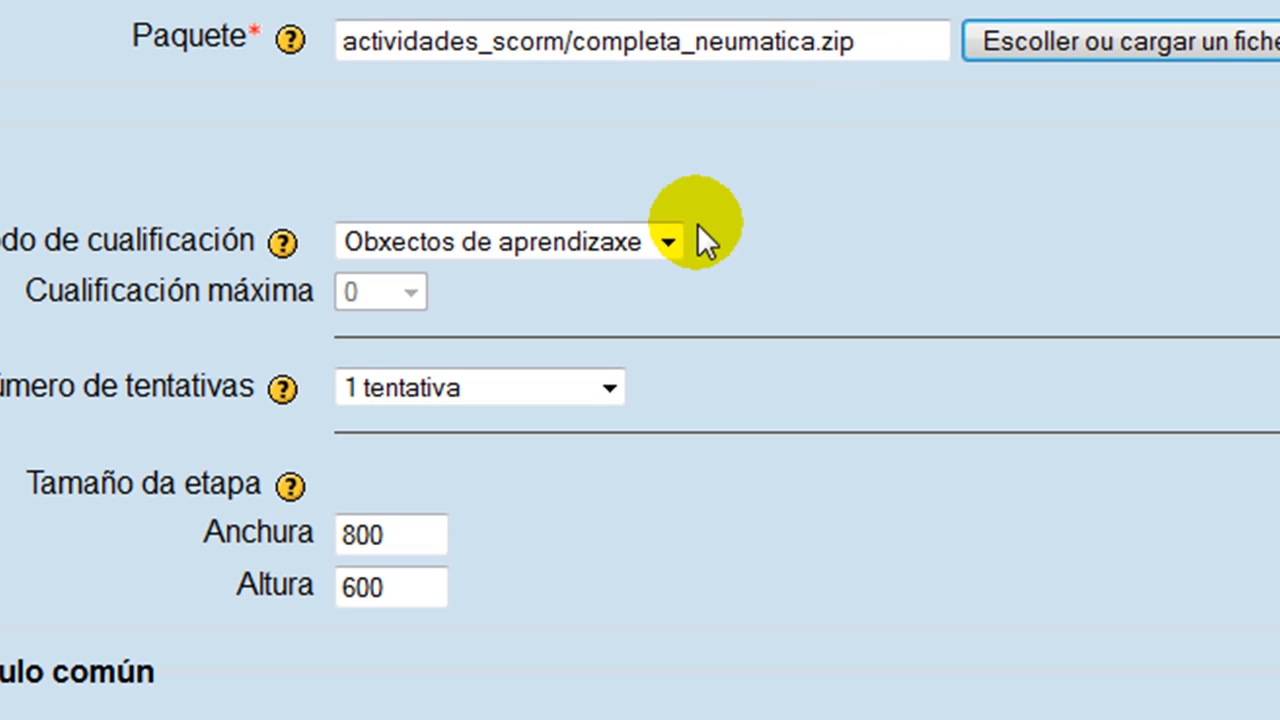
pyautogui.click(665, 242)
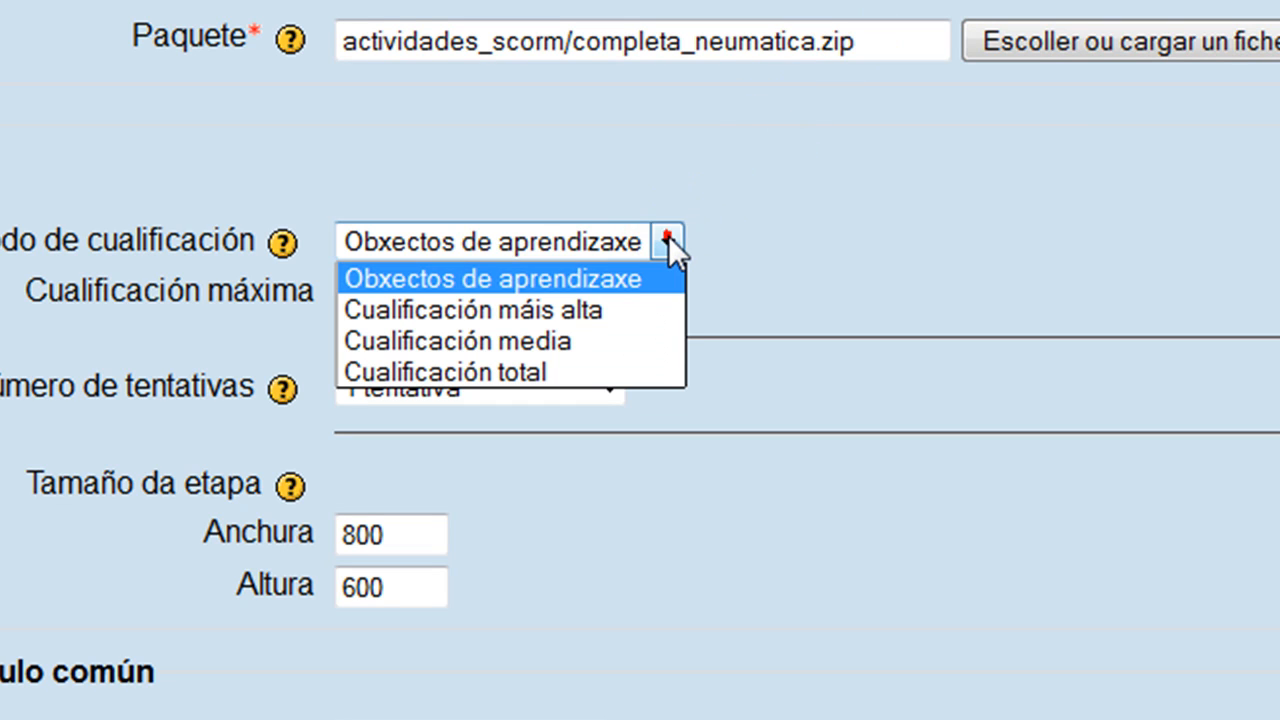
pyautogui.click(582, 344)
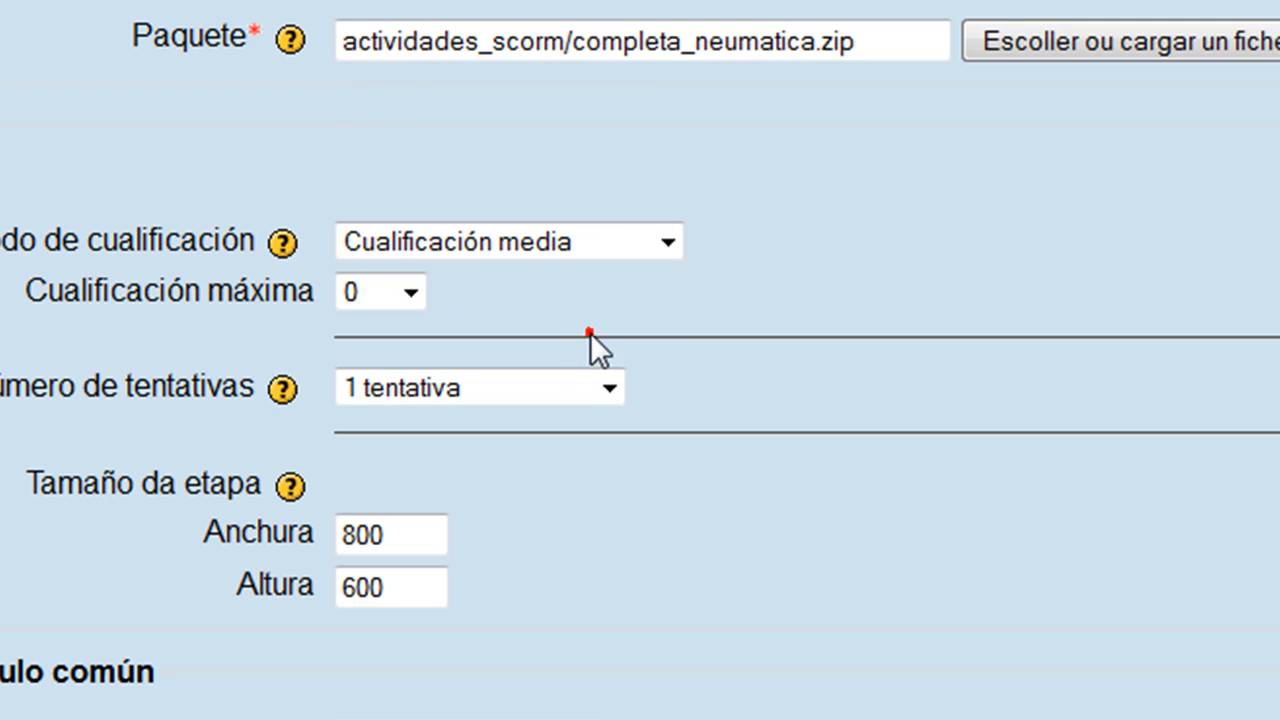
pyautogui.click(409, 292)
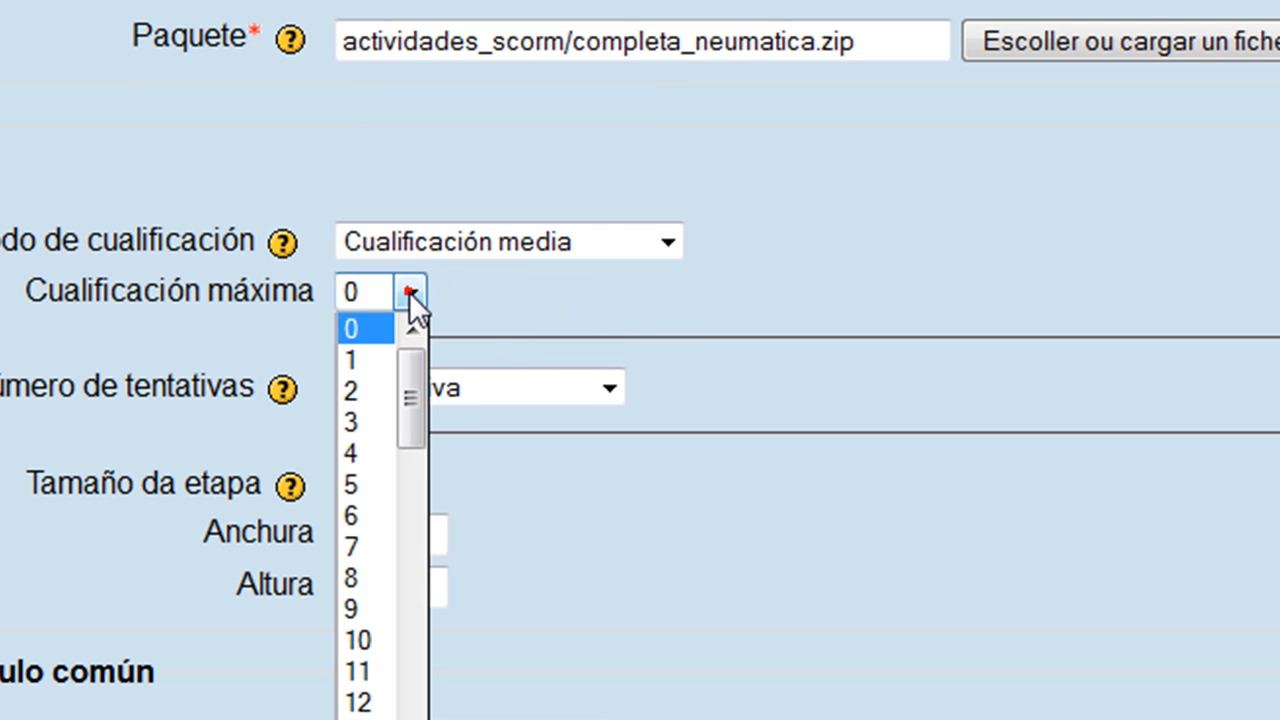
pyautogui.click(388, 638)
# Set the number of attempts to Tentativas ilimitadas, and save the activity, returning to the course.
pyautogui.click(612, 389)
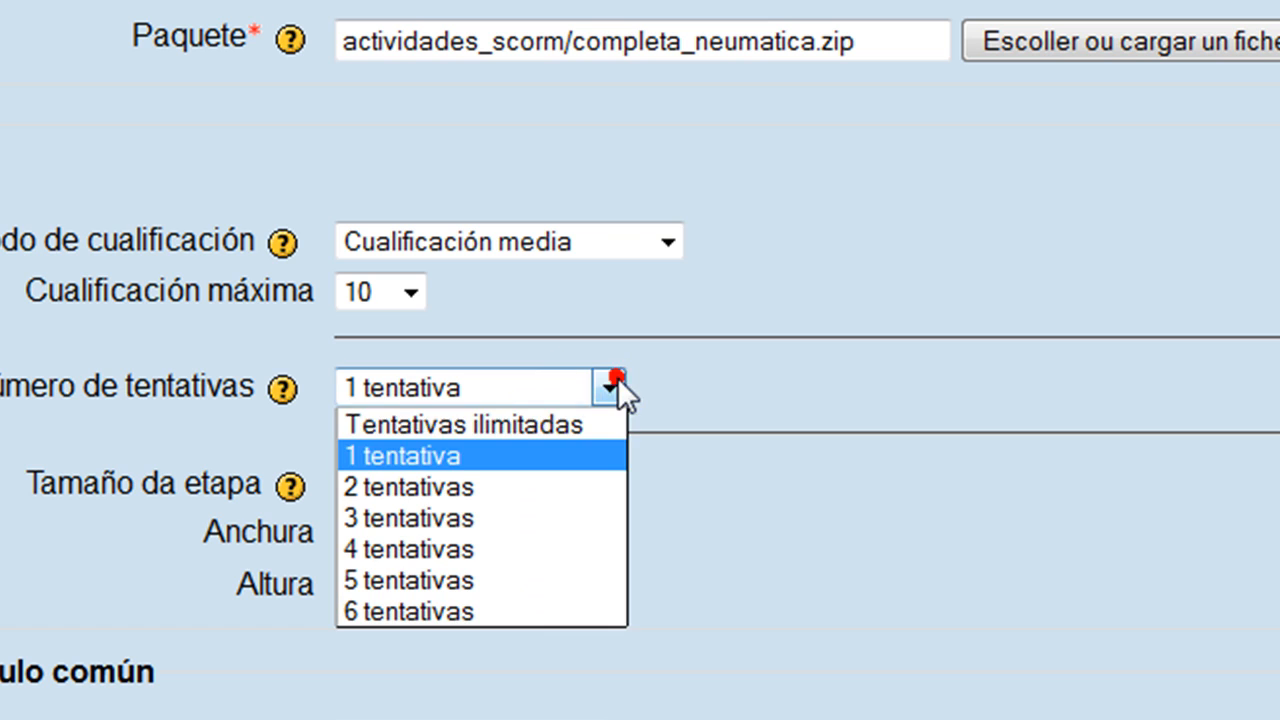
pyautogui.click(580, 415)
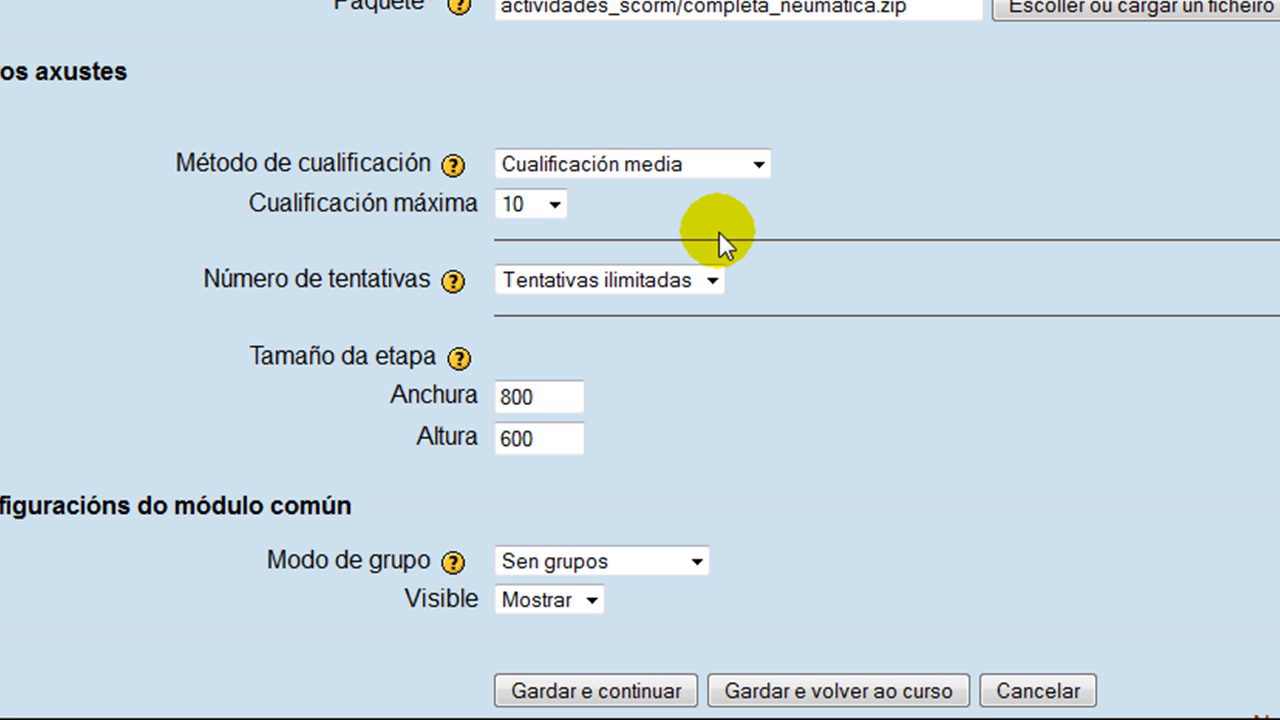
pyautogui.click(759, 166)
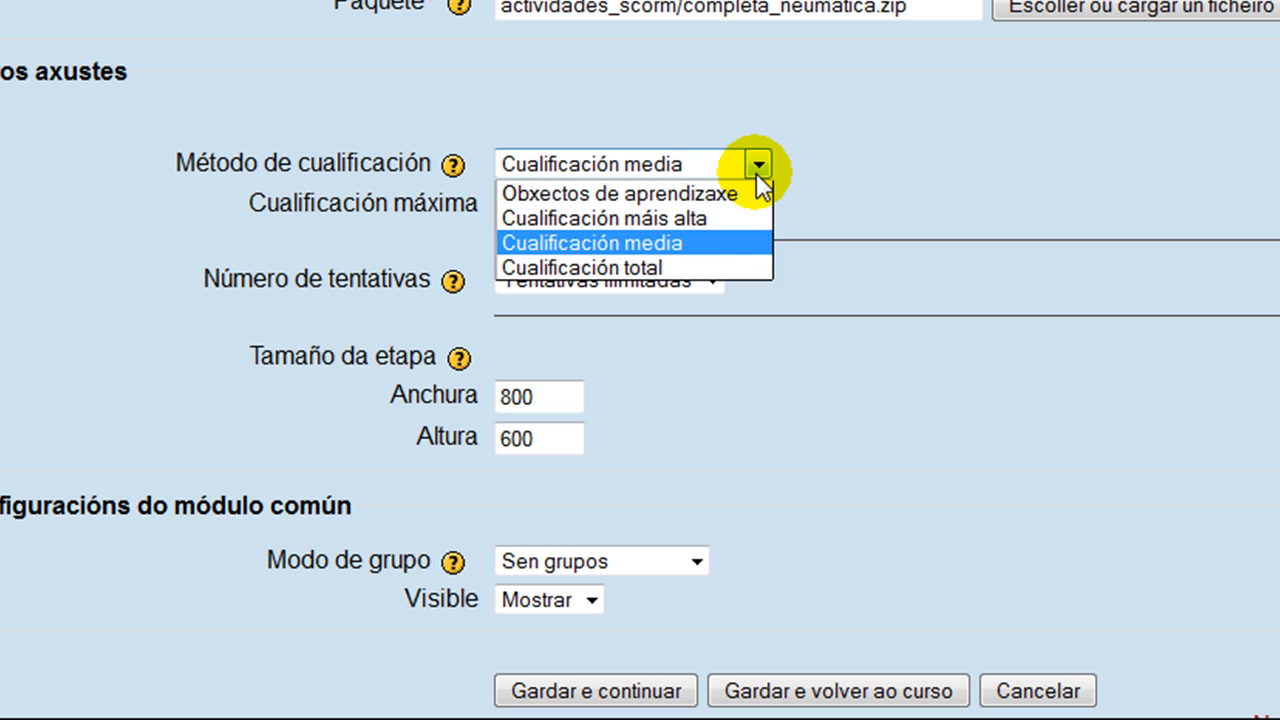
pyautogui.click(757, 172)
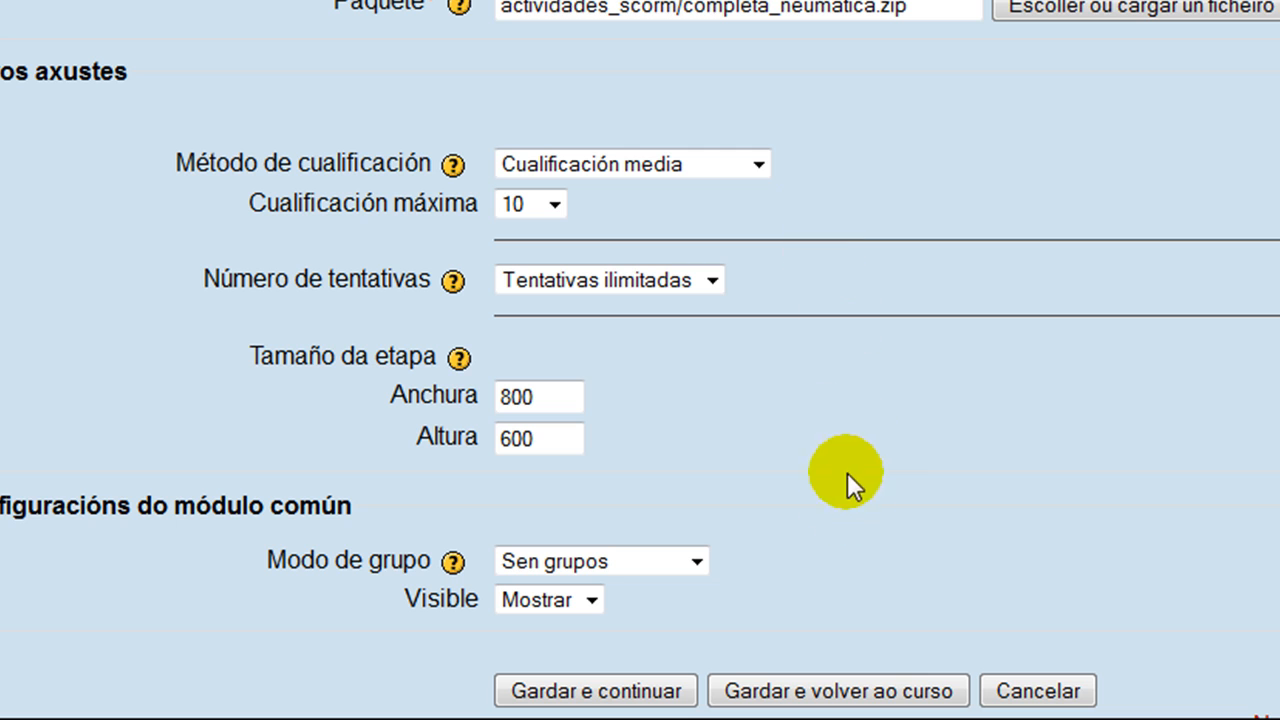
pyautogui.click(851, 688)
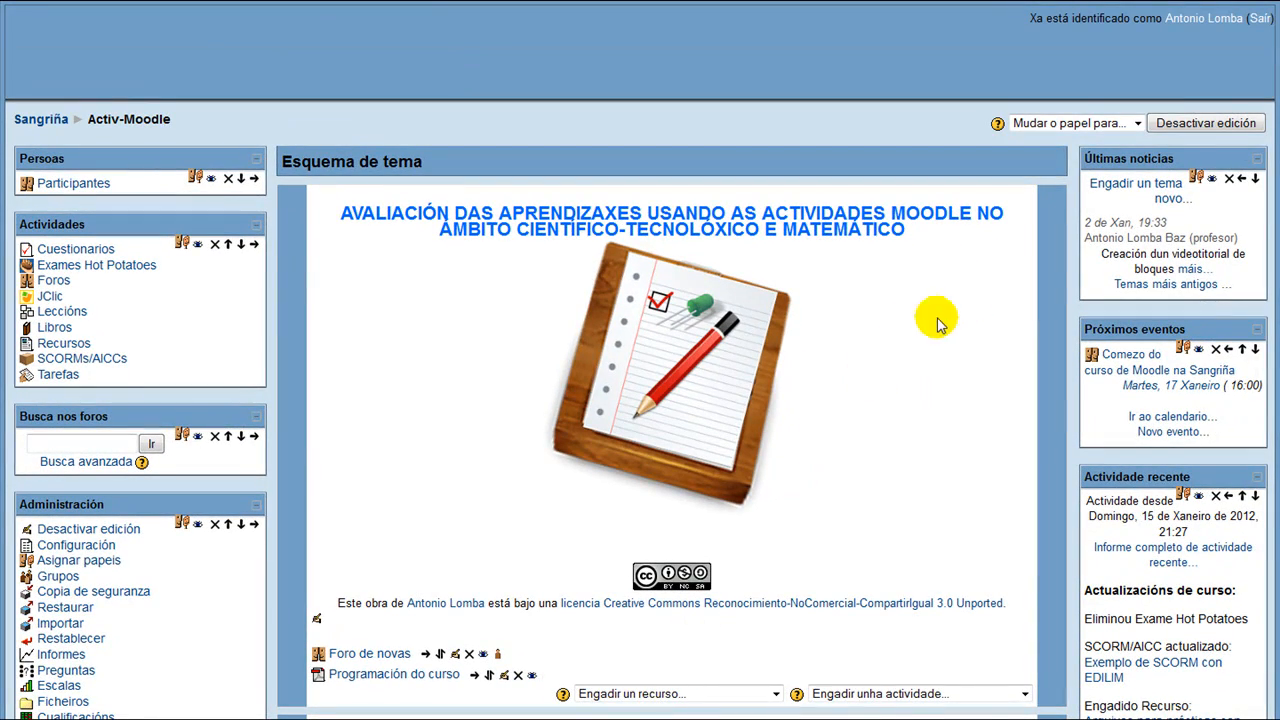
# Open "Exemplo de actividade SCORM con Ardora" from topic 4 and enter it in Previsualización mode.
pyautogui.scroll(-5, 1140, 450)
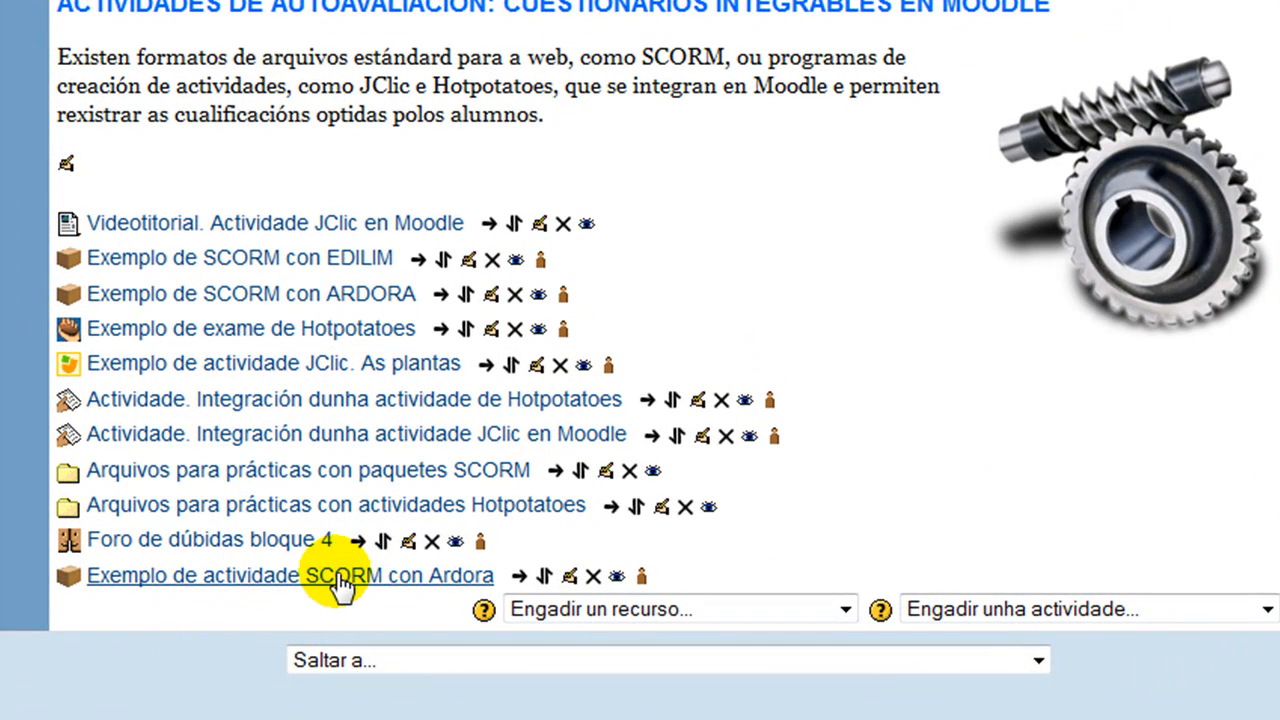
pyautogui.click(340, 585)
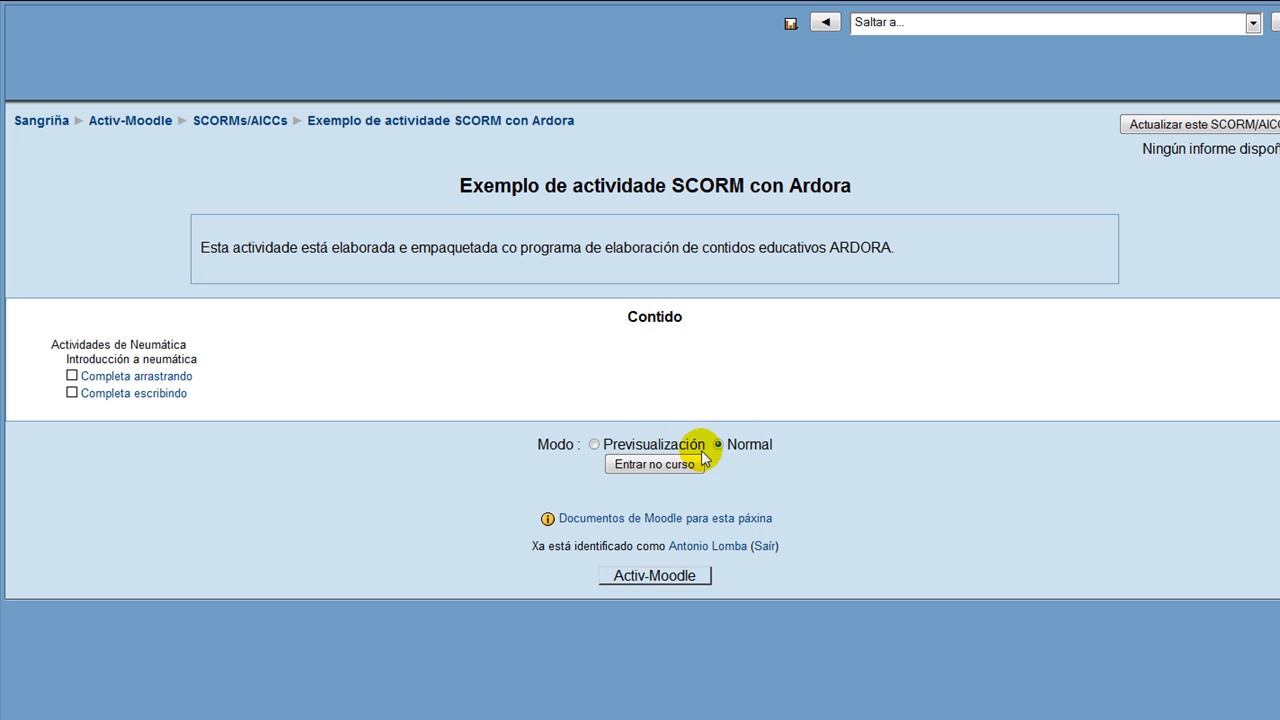
pyautogui.click(596, 445)
pyautogui.click(656, 464)
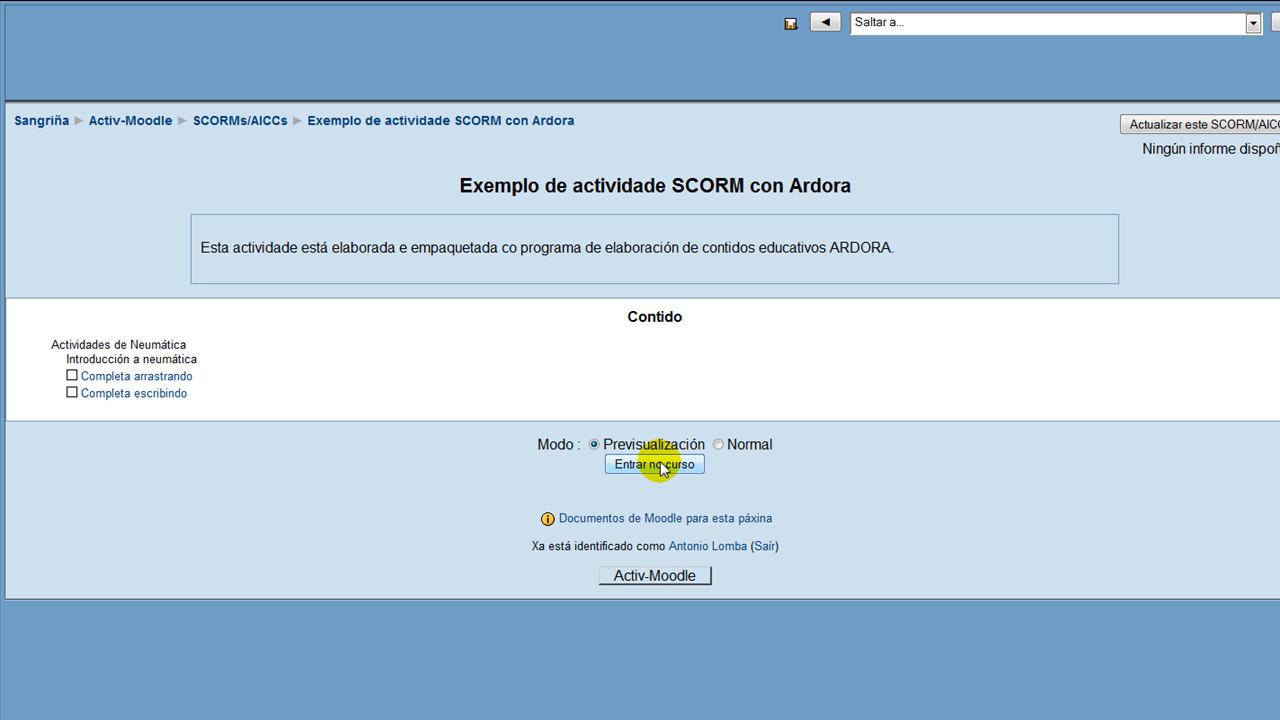
pyautogui.click(656, 464)
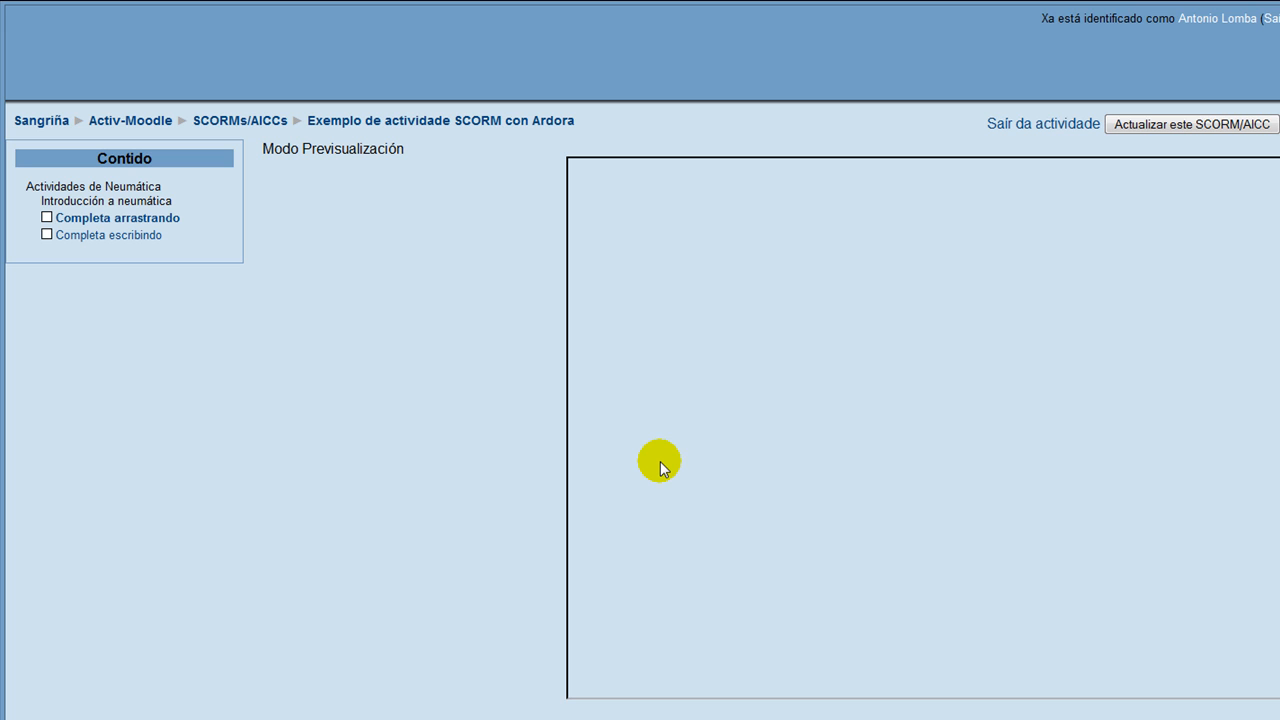